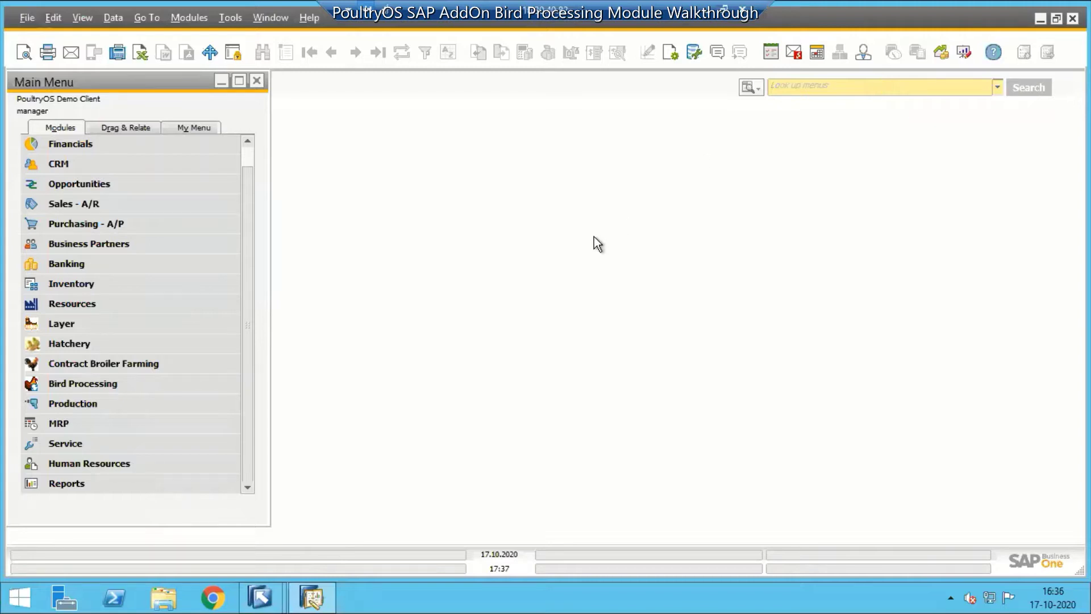
Step: Expand the Bird Processing module and look through its list of reports, then collapse the Reports folder
click(101, 385)
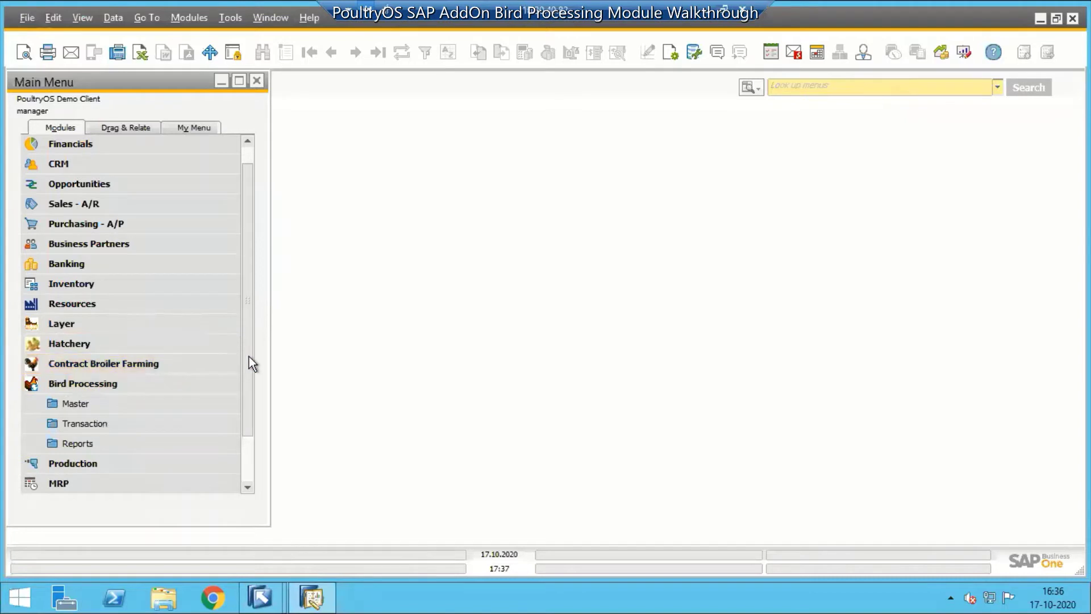
scroll(250, 380, down, 1)
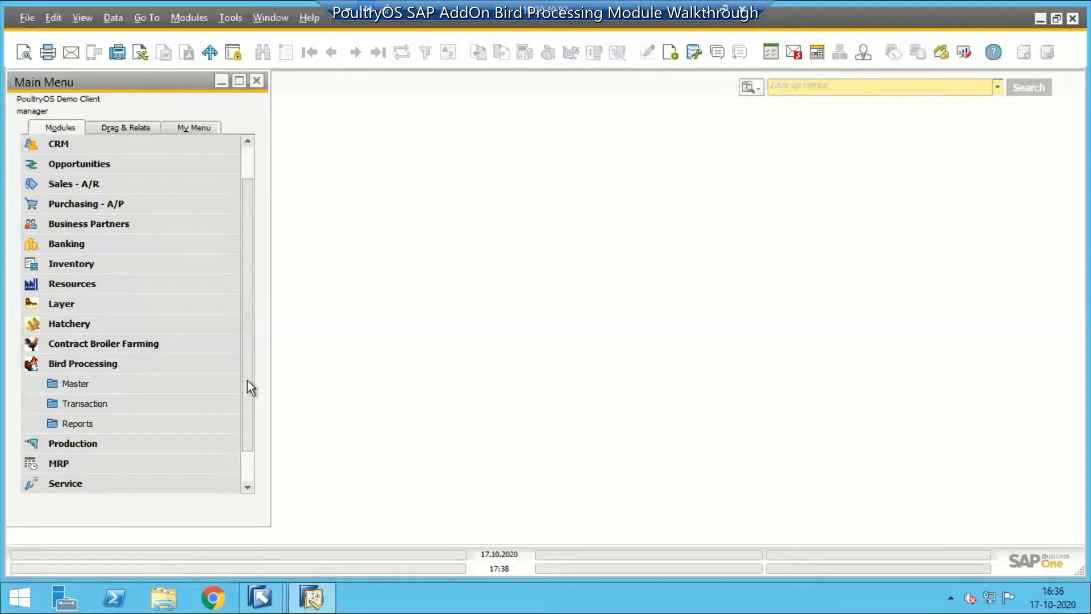
click(83, 424)
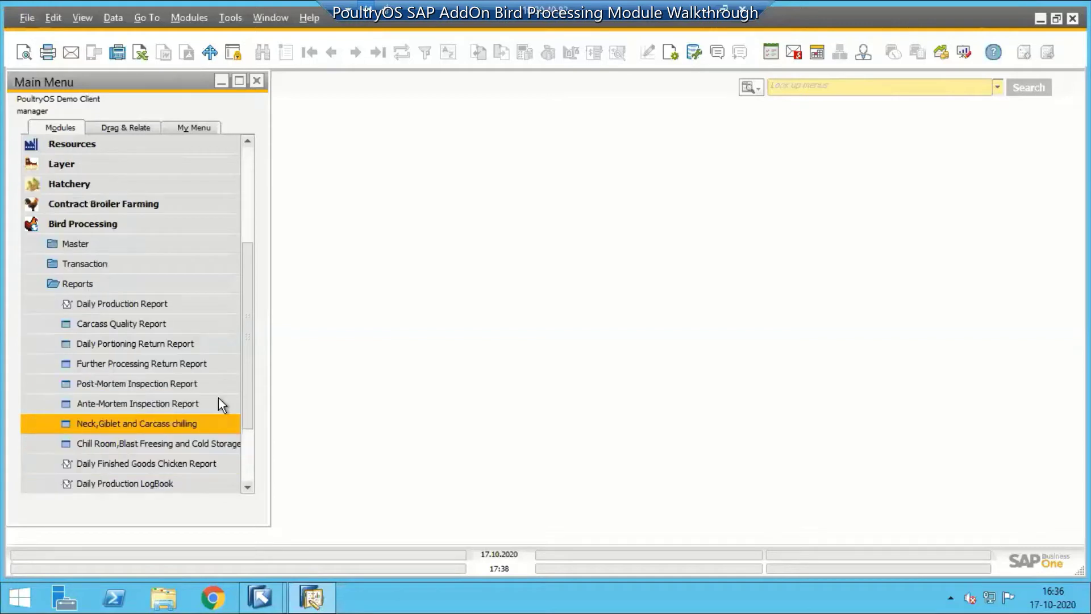
drag(249, 388, 248, 400)
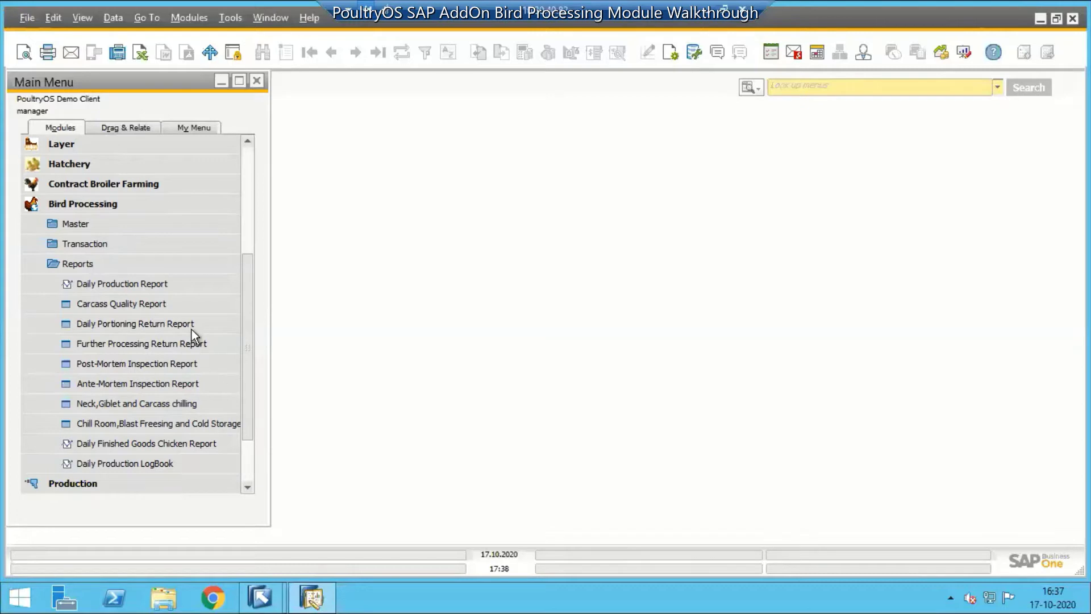
click(119, 264)
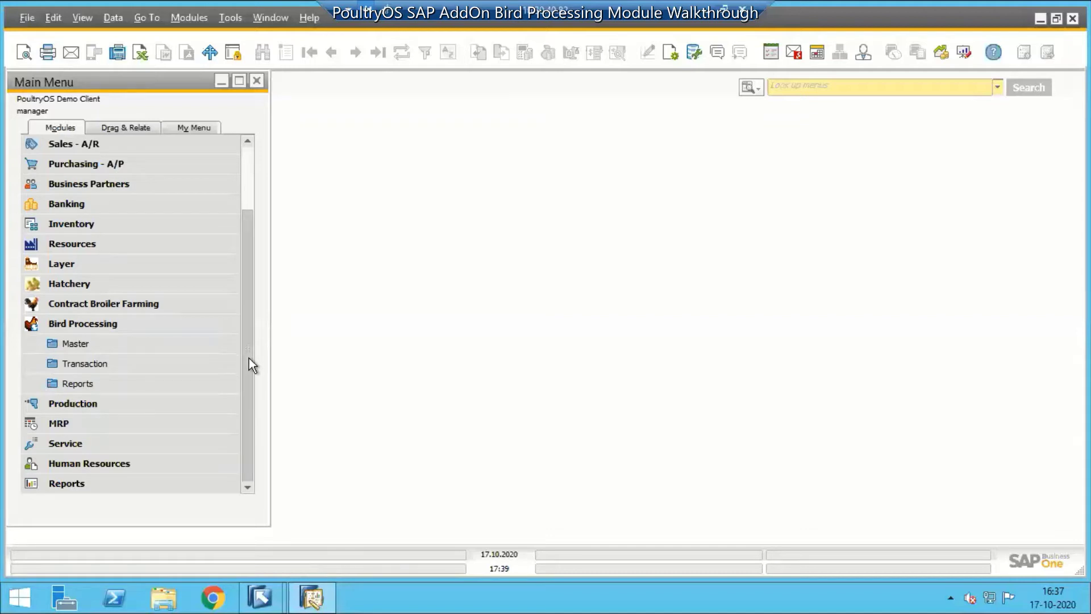
Step: View the last Processing Expense Type record from the Bird Processing master data, and close it
click(129, 344)
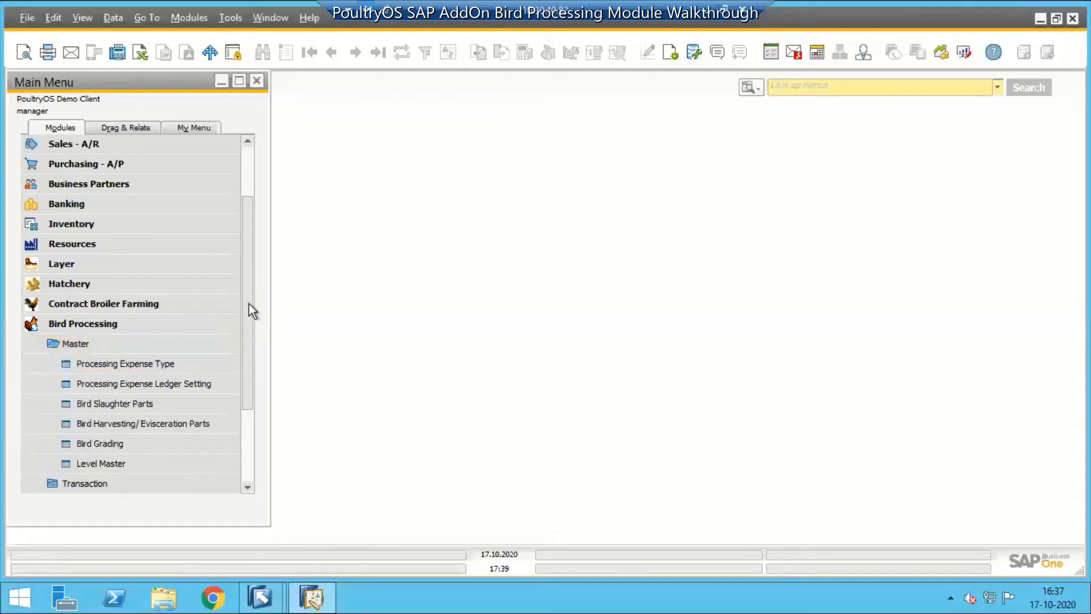
drag(249, 304, 248, 331)
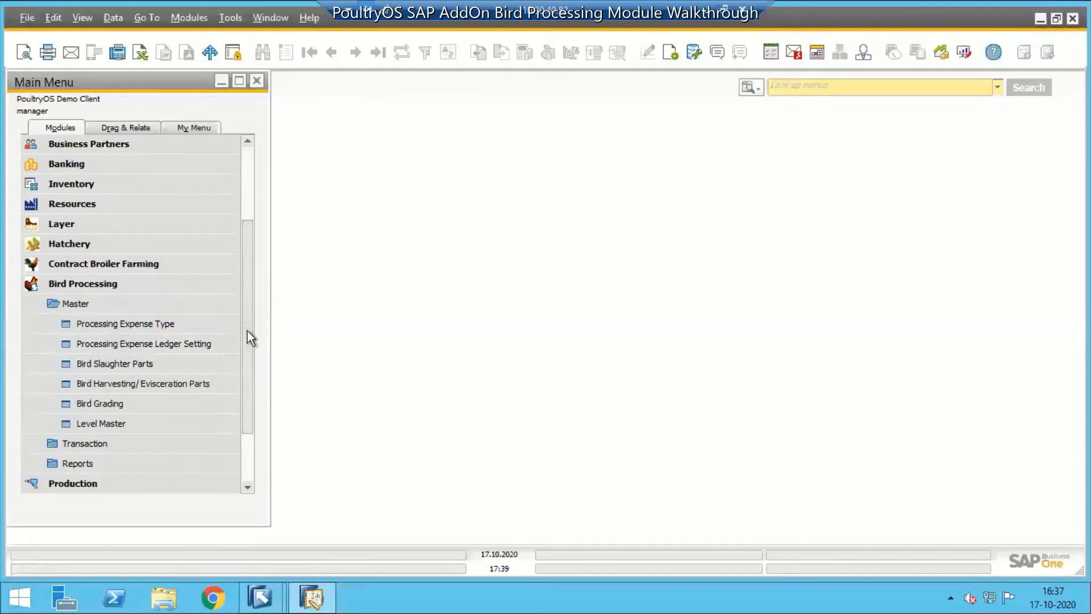
click(135, 323)
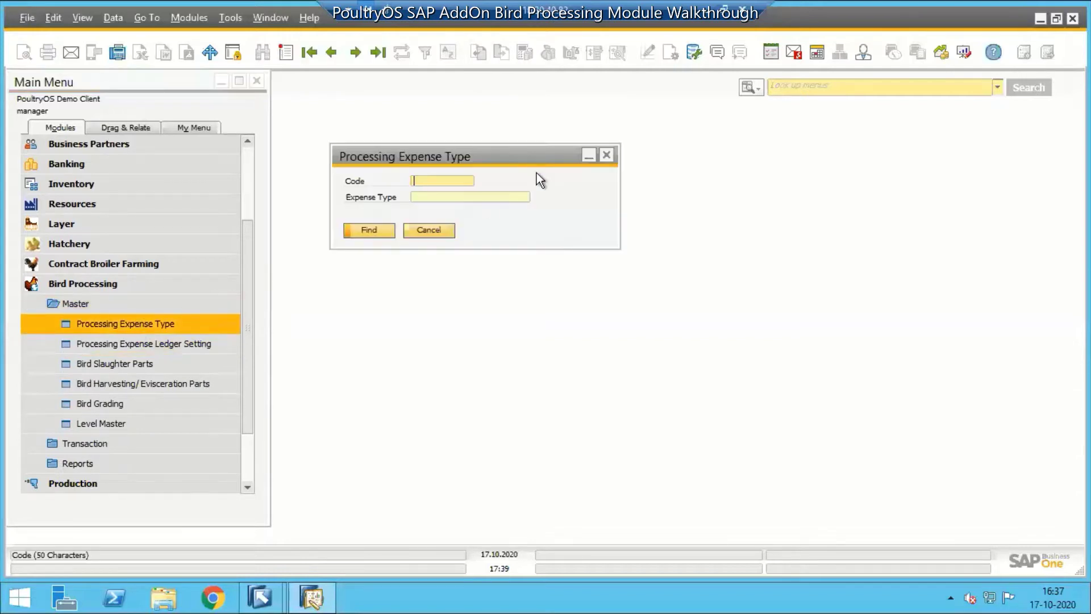
drag(485, 150, 494, 149)
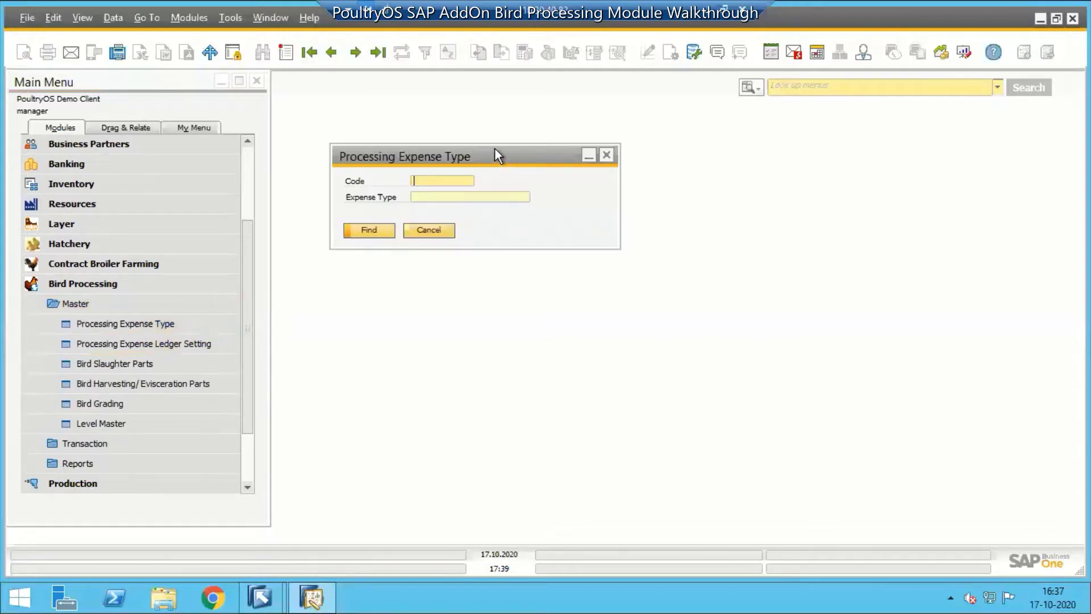
click(331, 52)
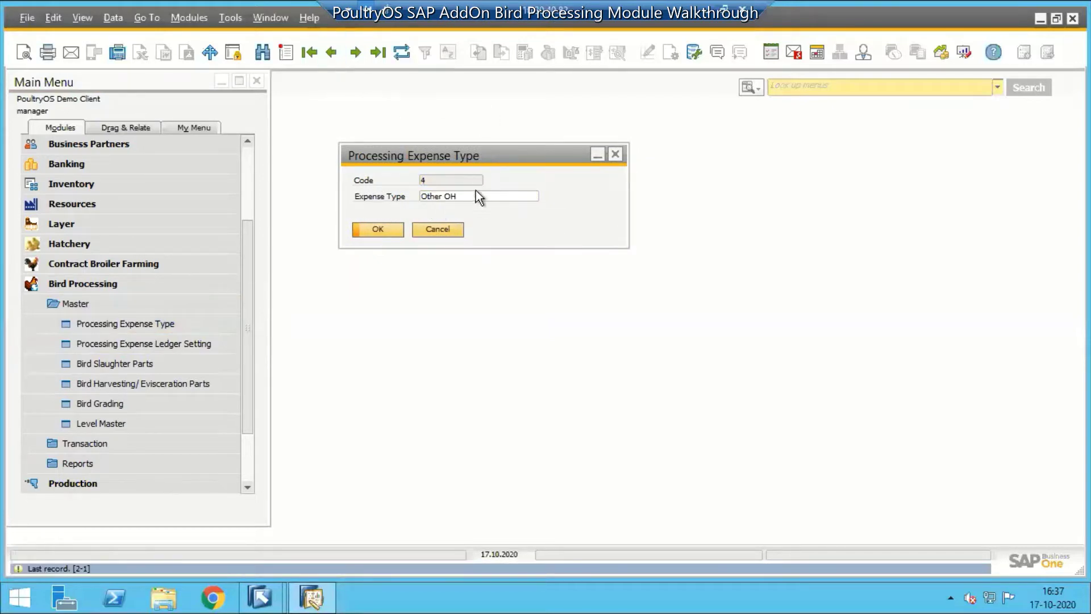
click(435, 229)
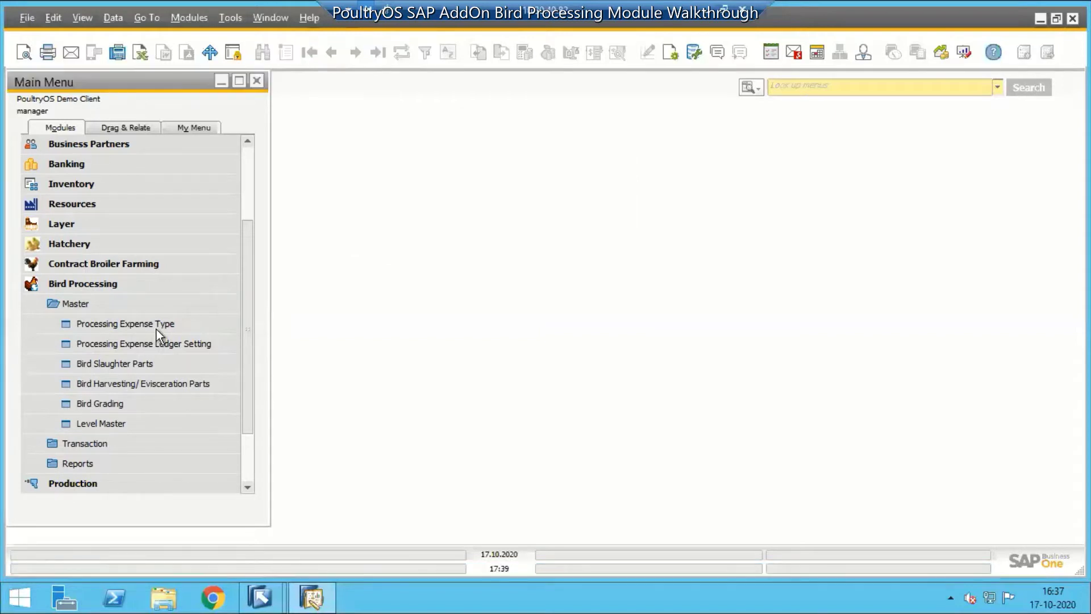
Step: View the expense-to-ledger assignments in the last Processing Expense Ledger Setting record, and close it
click(158, 349)
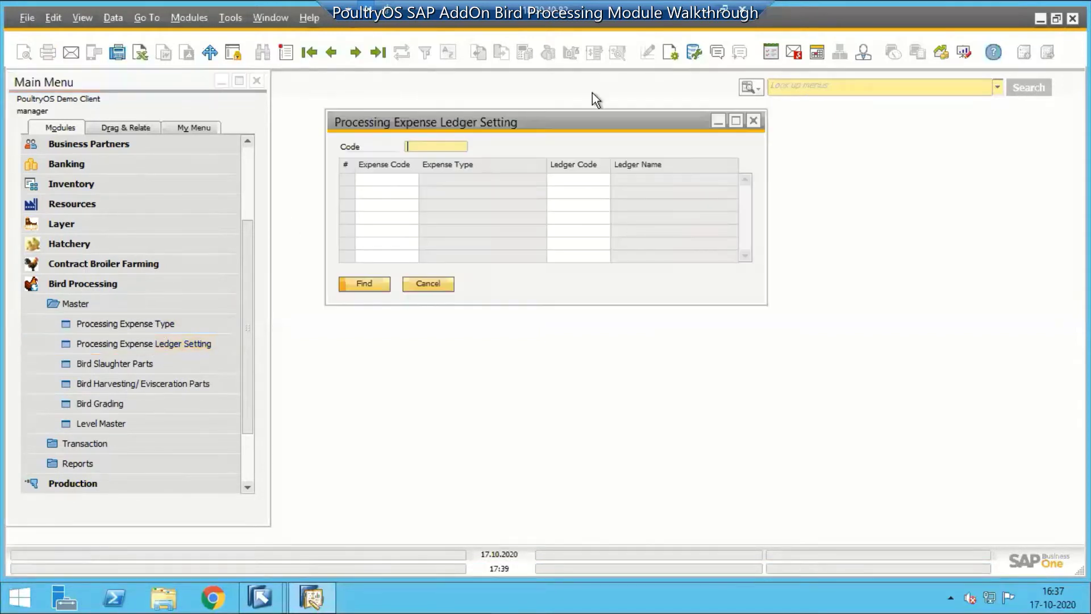
drag(552, 124, 546, 124)
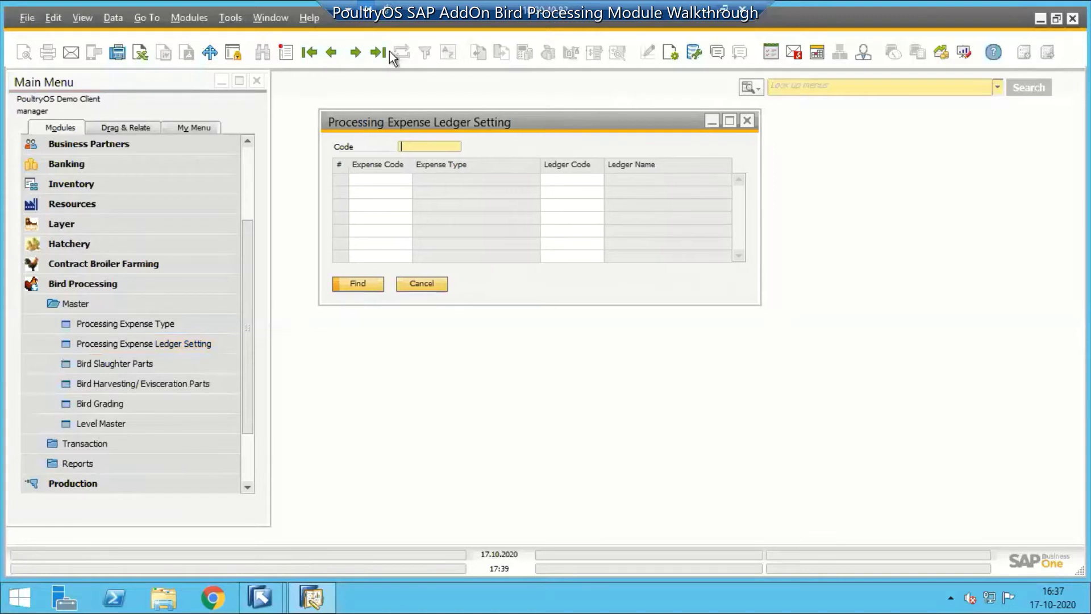
click(331, 53)
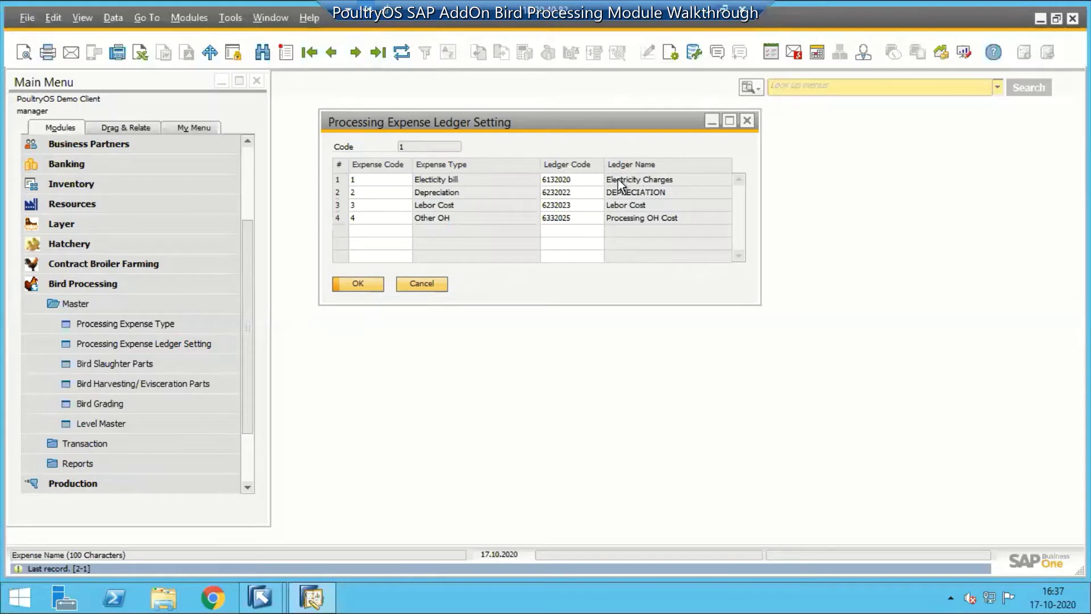
click(357, 290)
Step: Bring up the last Bird Slaughter Parts record and examine its input item, quantity and SFG details
click(174, 366)
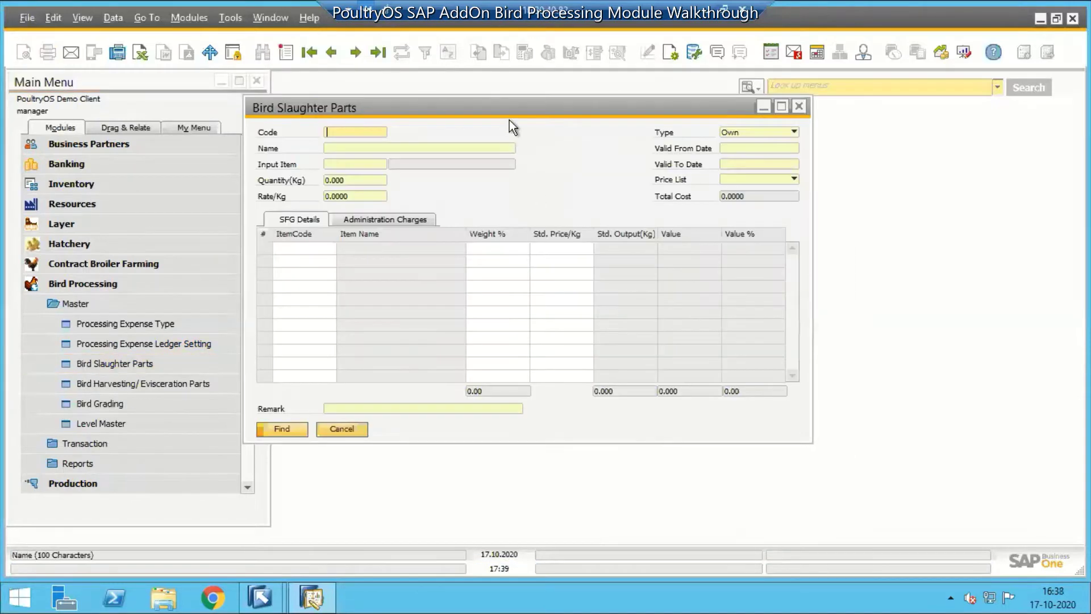
drag(509, 110, 586, 117)
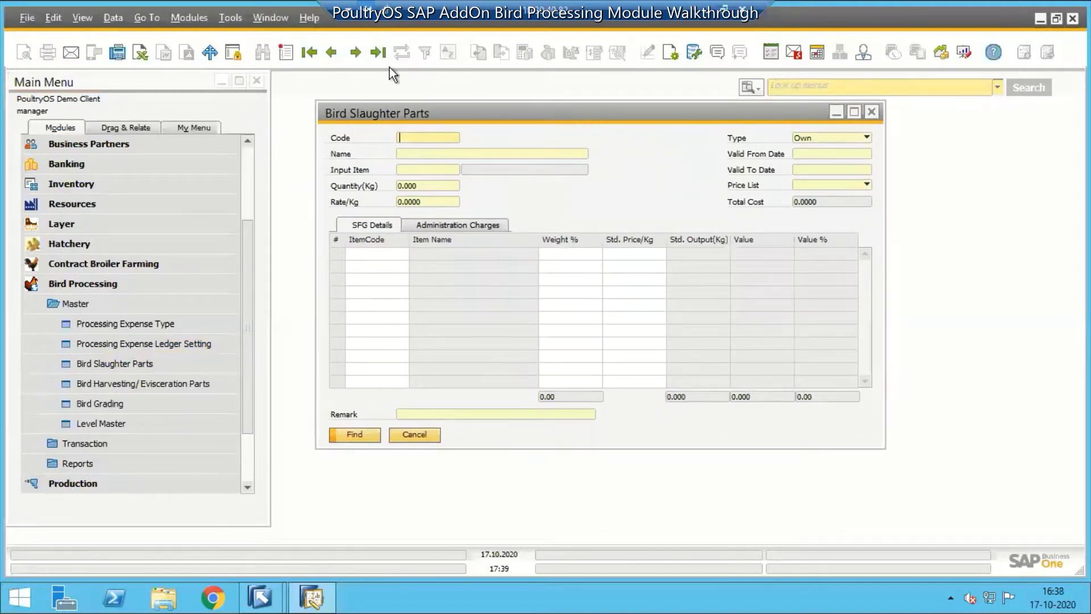
click(331, 53)
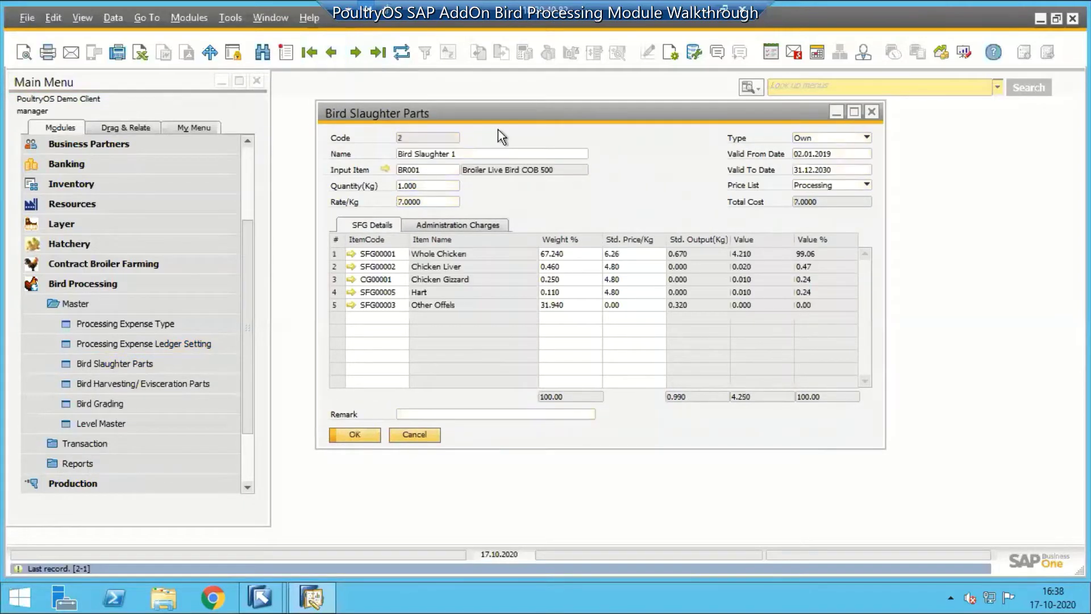
click(499, 118)
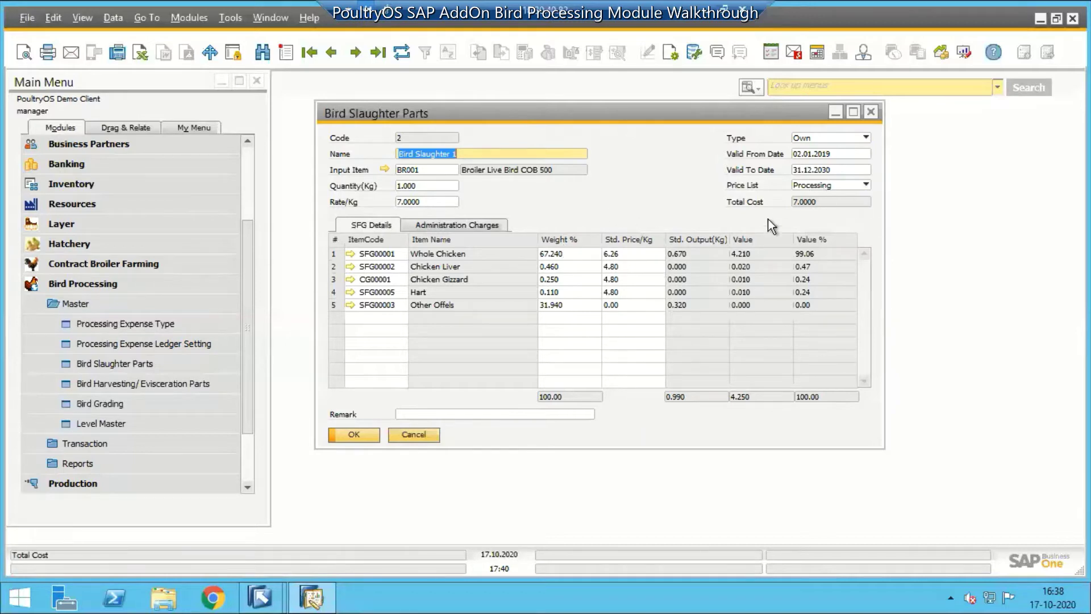
click(432, 188)
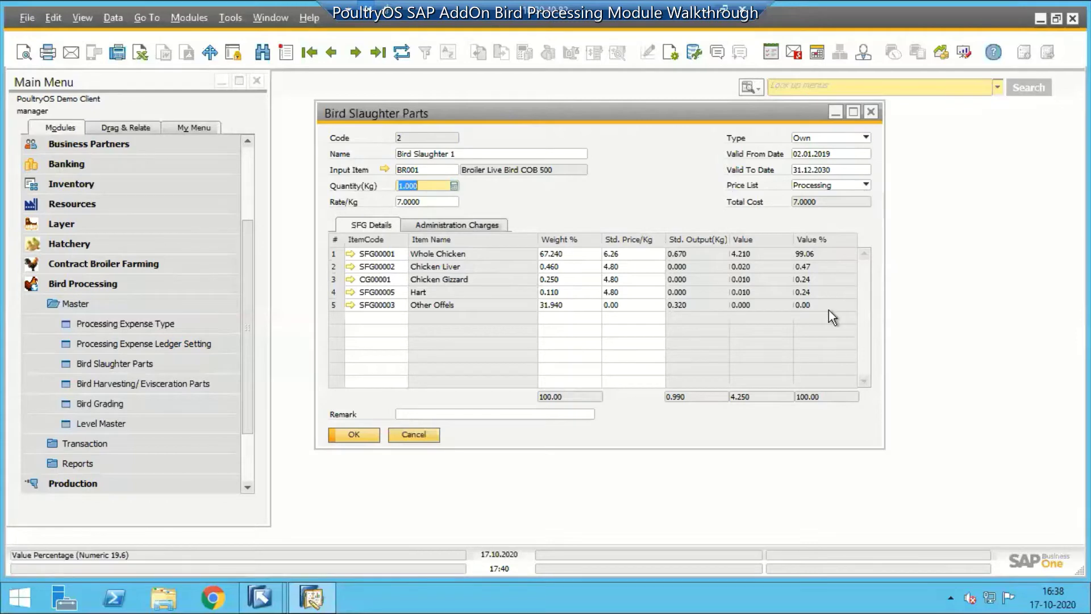
Step: Review the administration charges of the bird slaughter record, return to its SFG details, and close the record
click(461, 226)
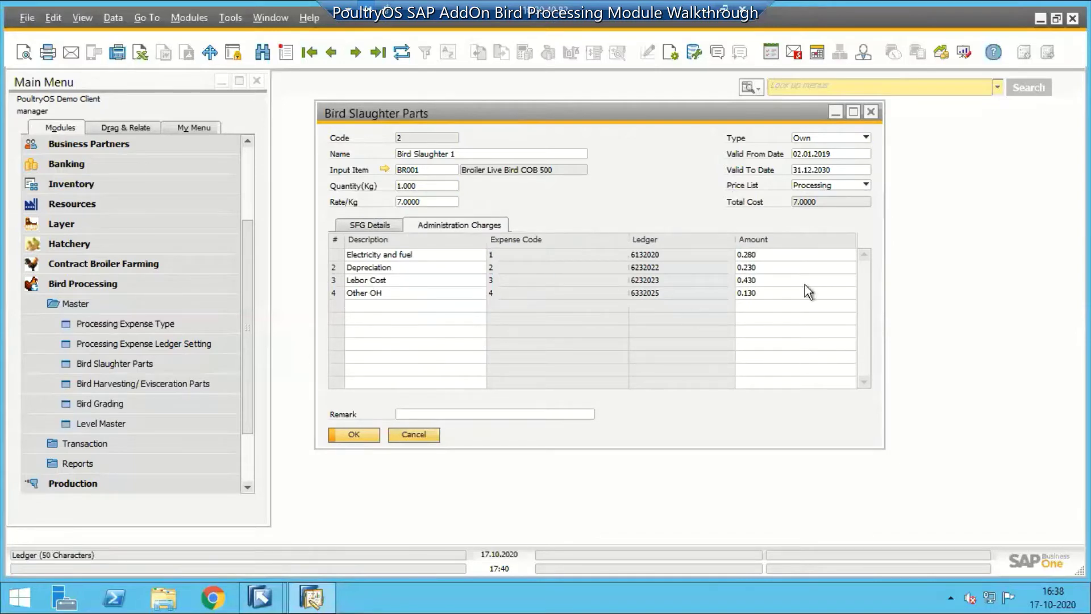
click(408, 186)
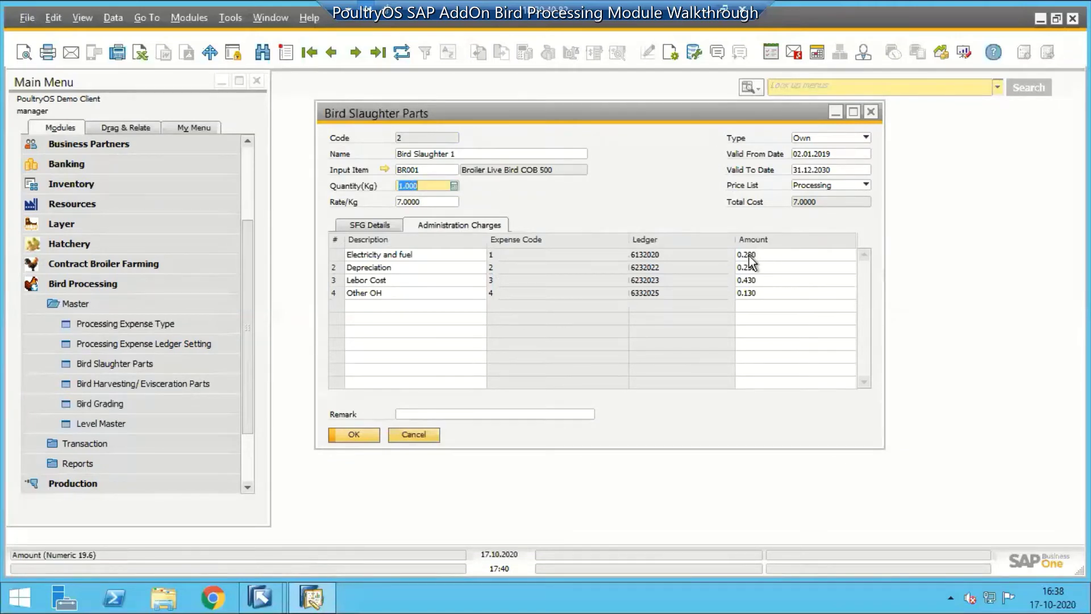
click(375, 226)
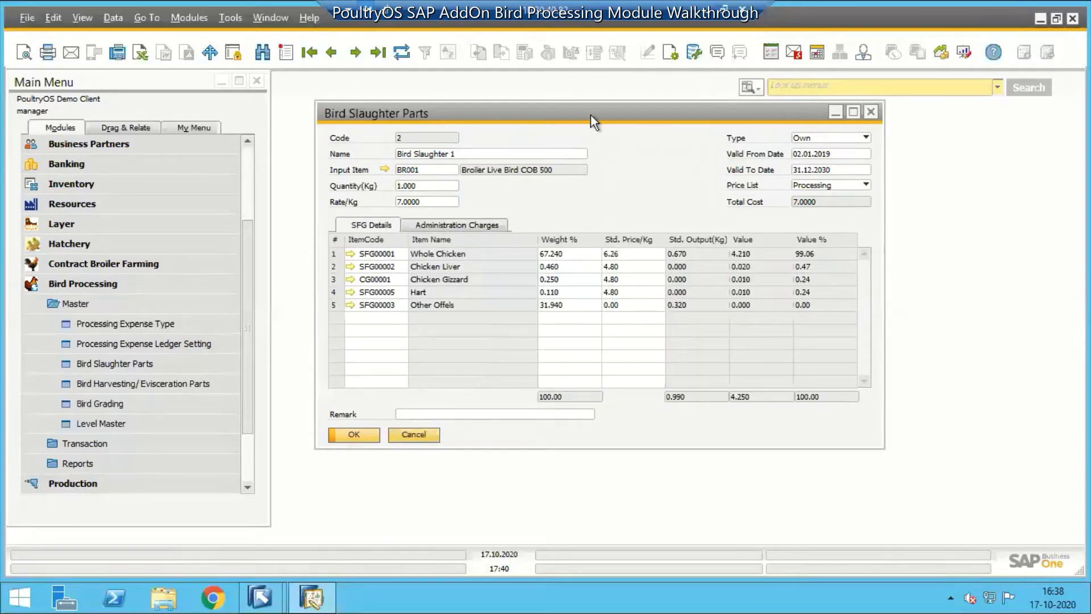
drag(592, 115, 620, 110)
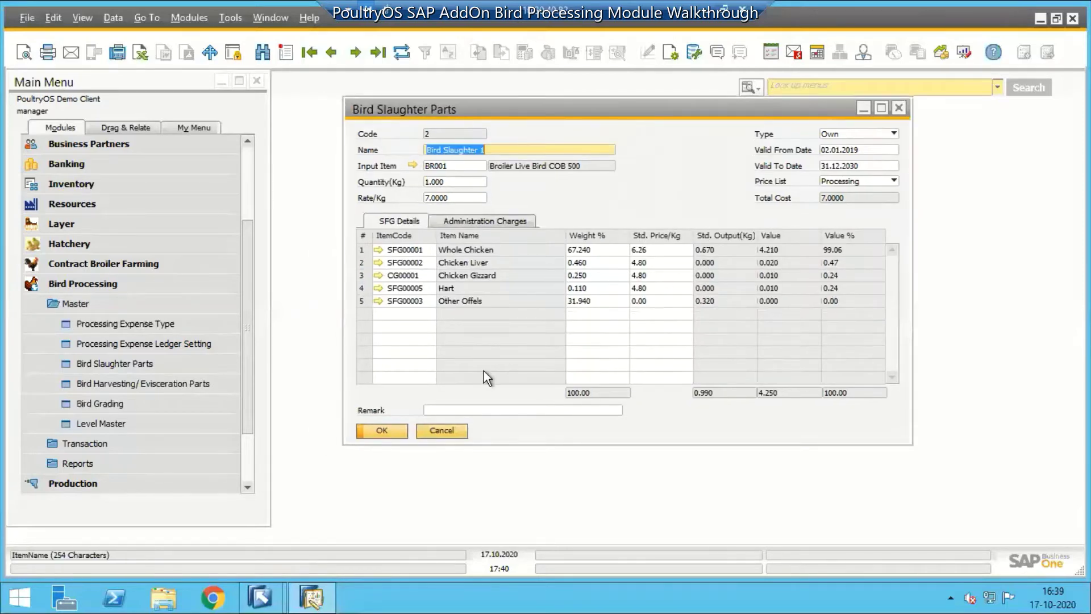
click(443, 432)
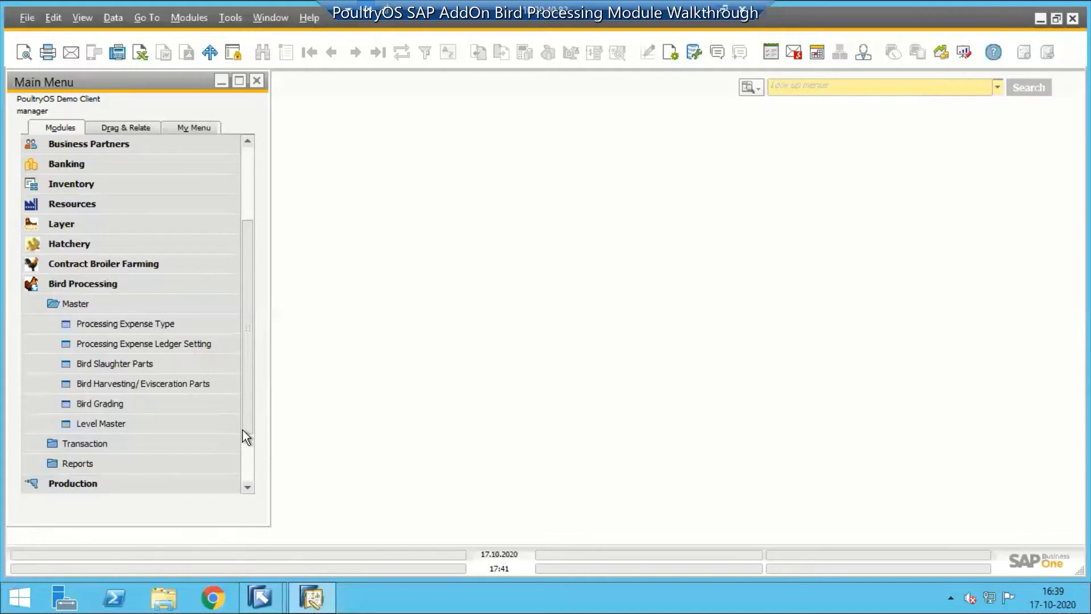
Step: Bring up the last Bird Harvesting/Evisceration Parts record and view the available Level options
click(101, 383)
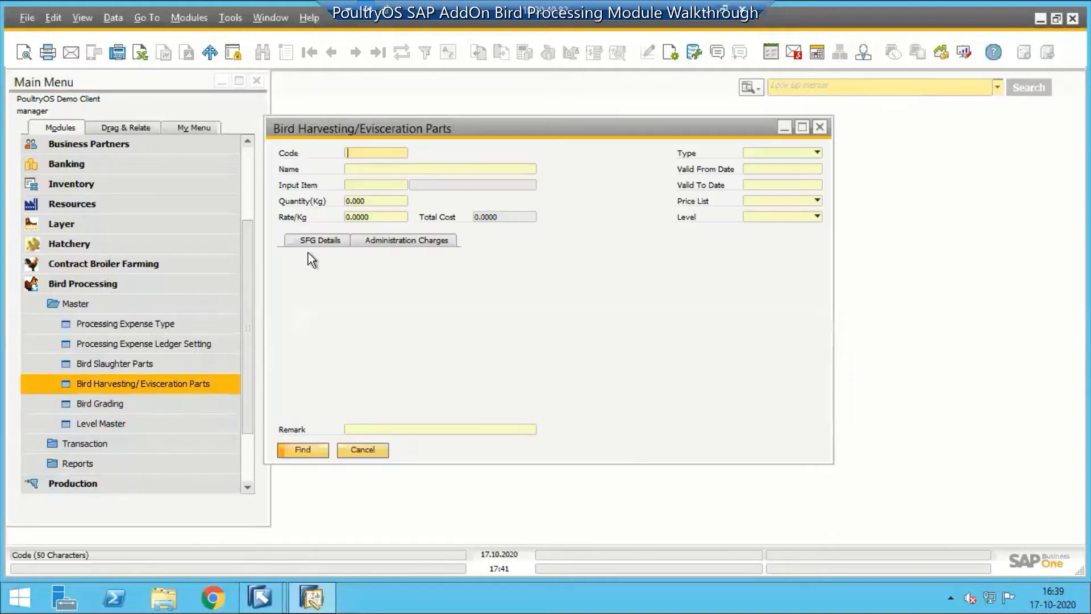
drag(456, 128, 499, 126)
click(329, 56)
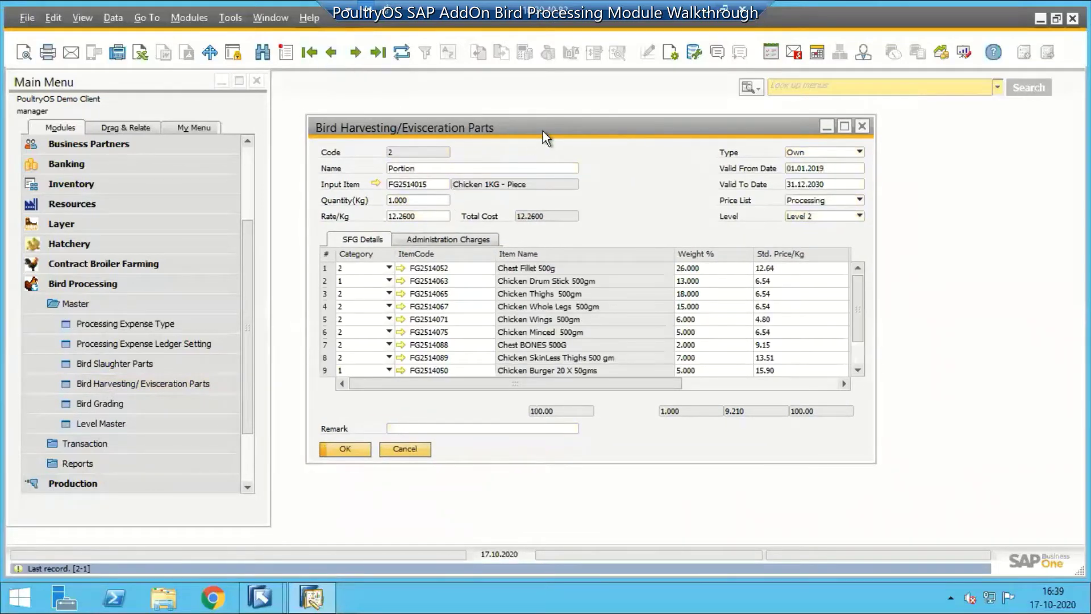
key(Tab)
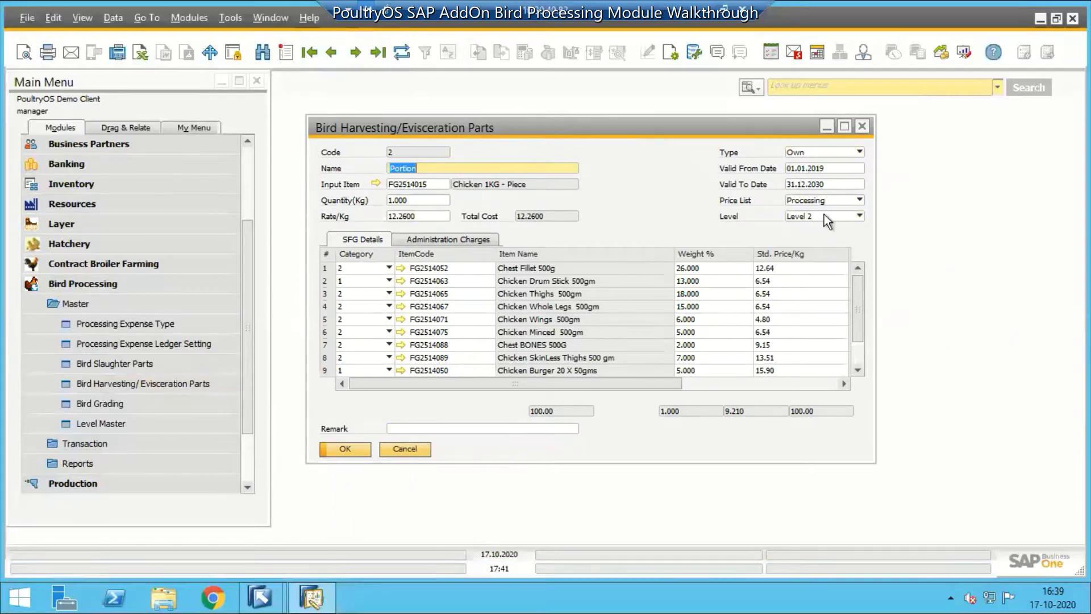
click(844, 220)
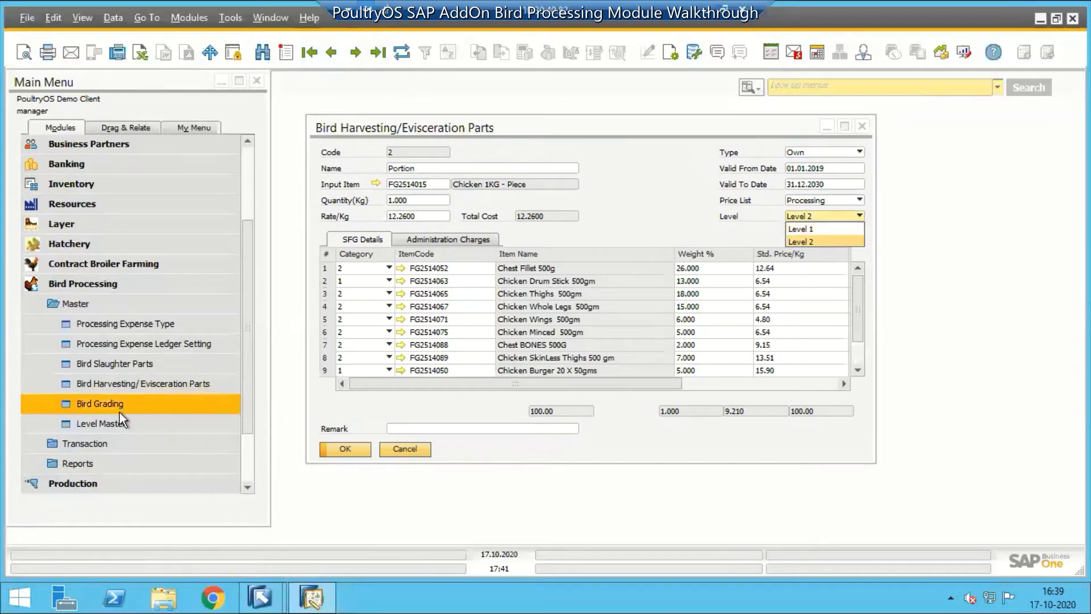
Step: Open Level Master, review the harvesting parts record beside it, and close both forms without changes
click(118, 428)
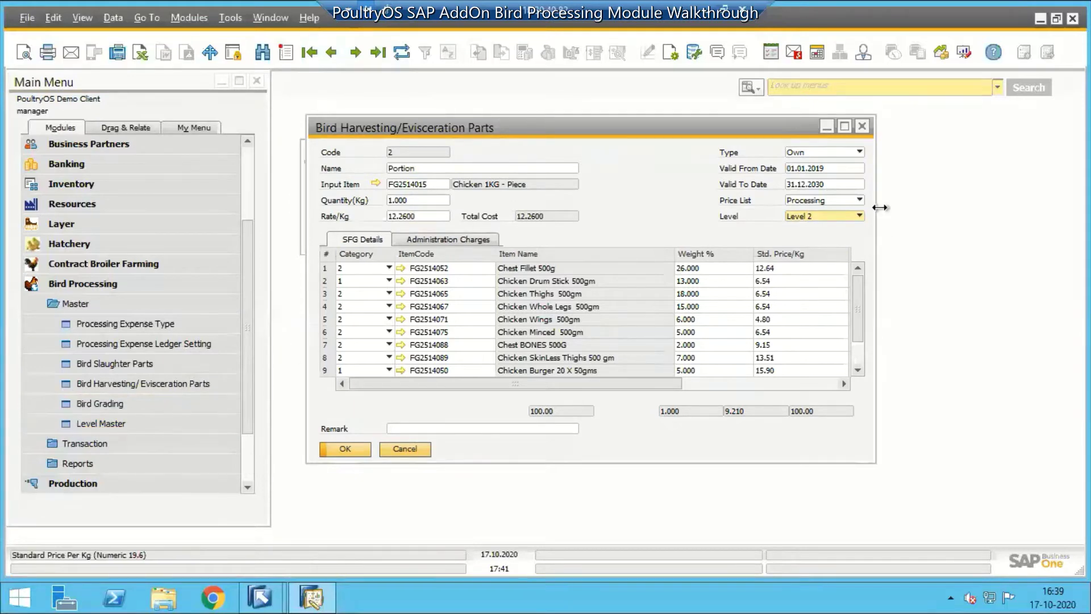
drag(727, 116, 734, 111)
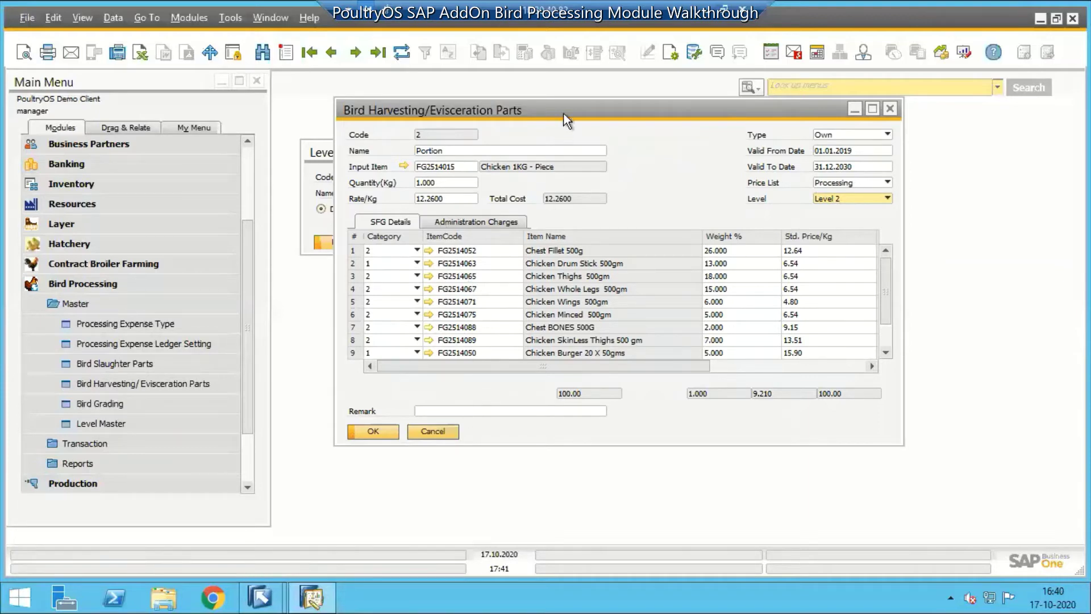
drag(566, 110, 570, 110)
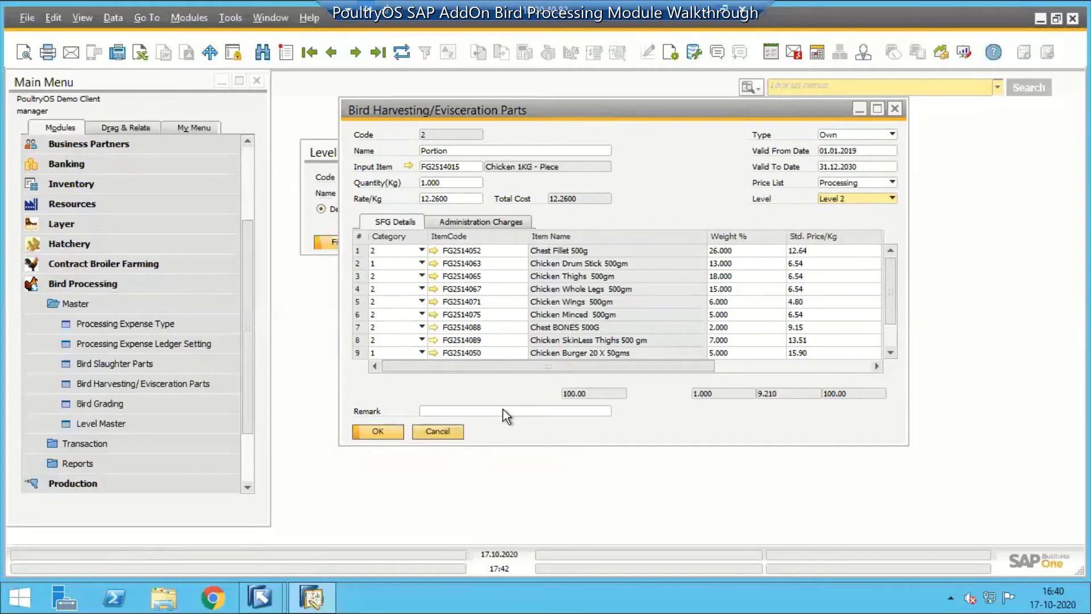
click(446, 432)
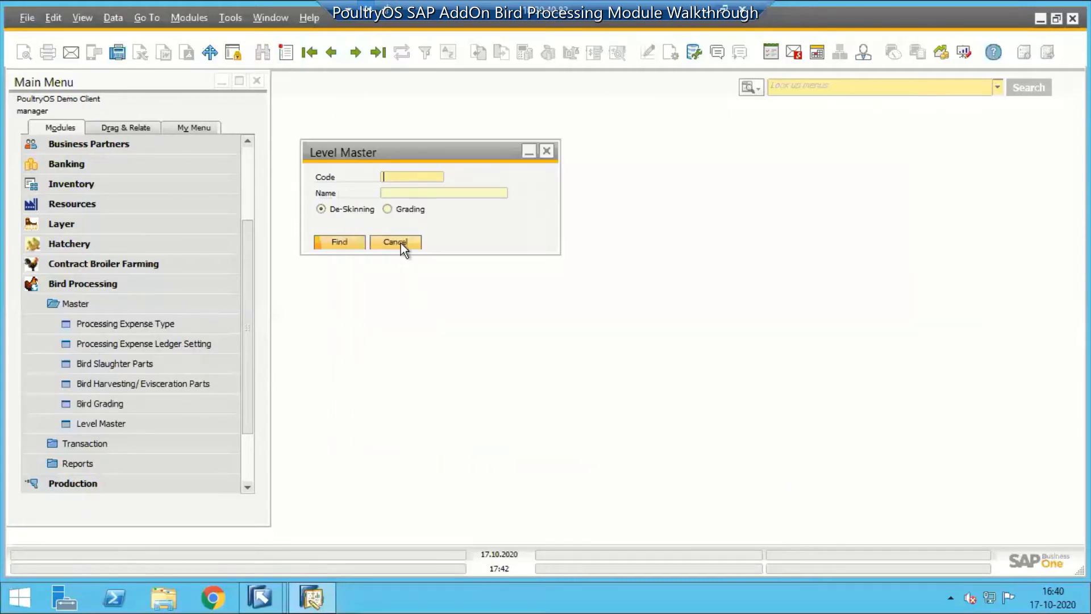
click(401, 241)
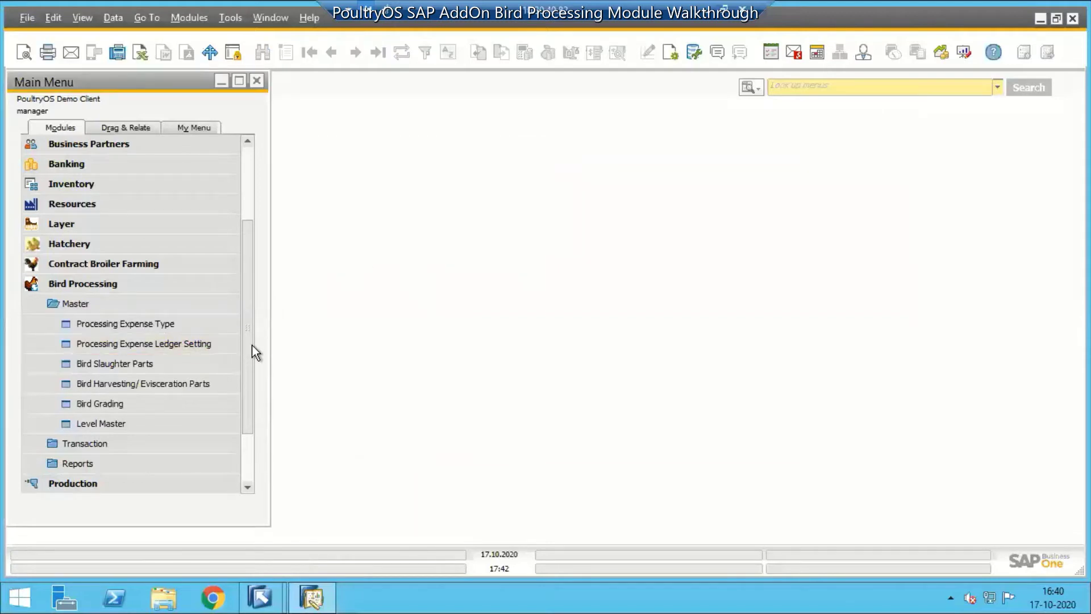
Step: Open the Bird Received For Processing transaction, review its blank entry form, and close it without adding a document
scroll(251, 345, down, 3)
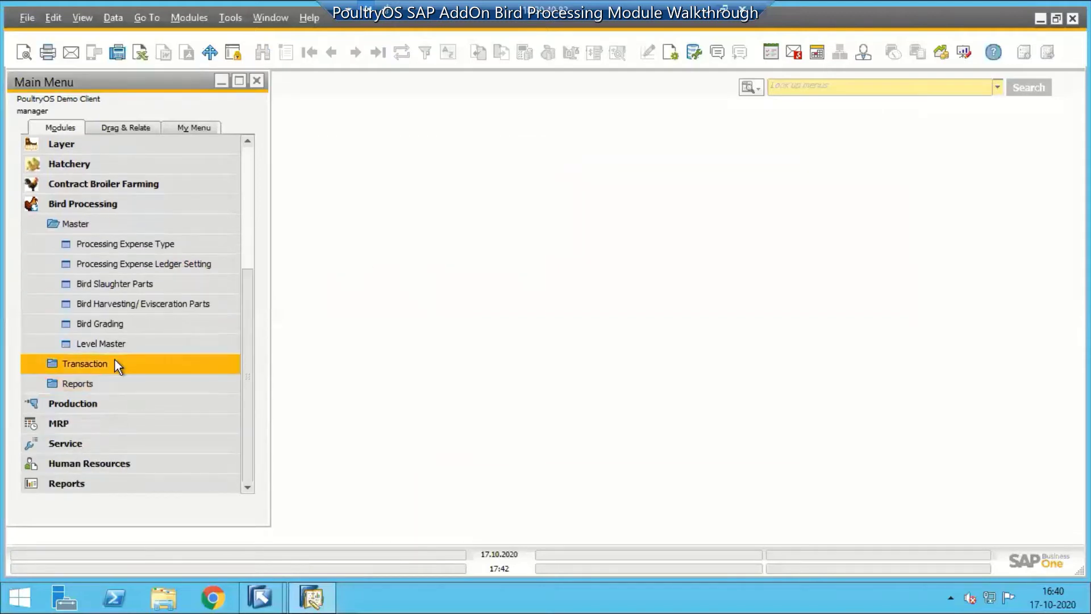
click(115, 364)
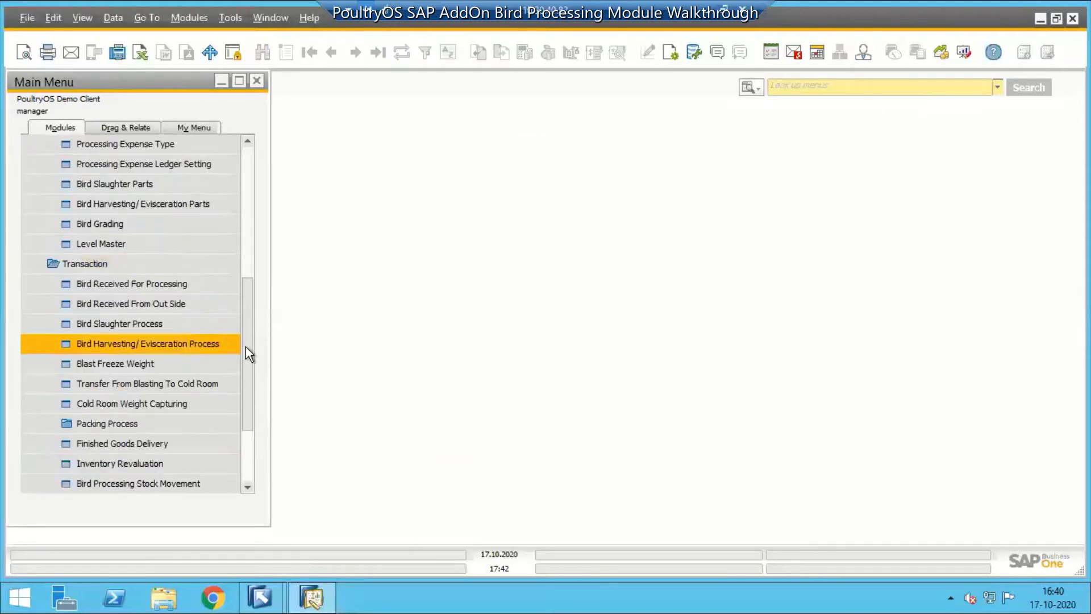
click(182, 284)
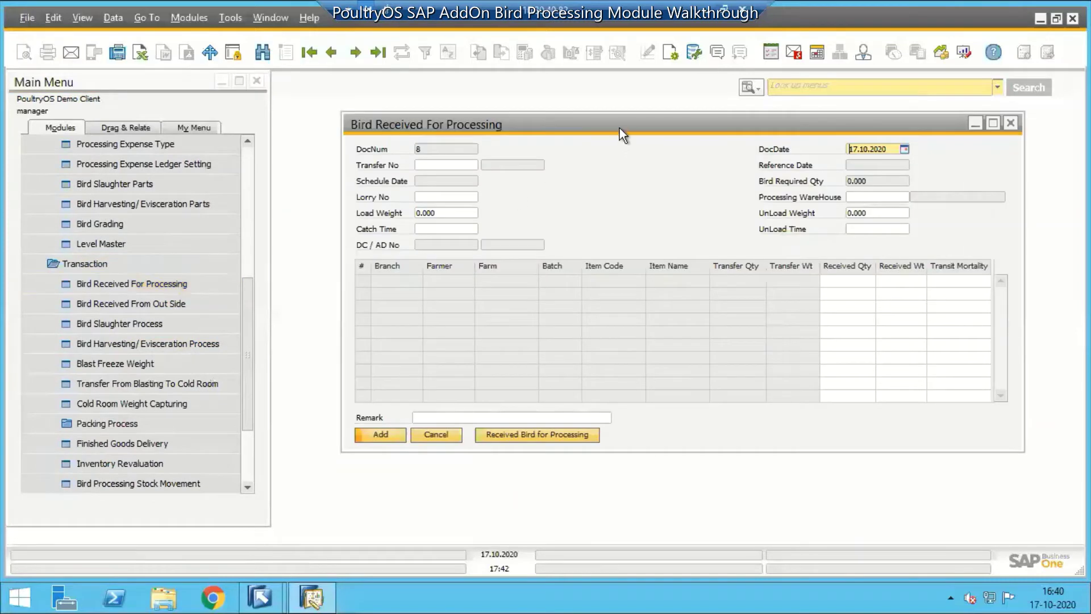
drag(620, 126, 609, 126)
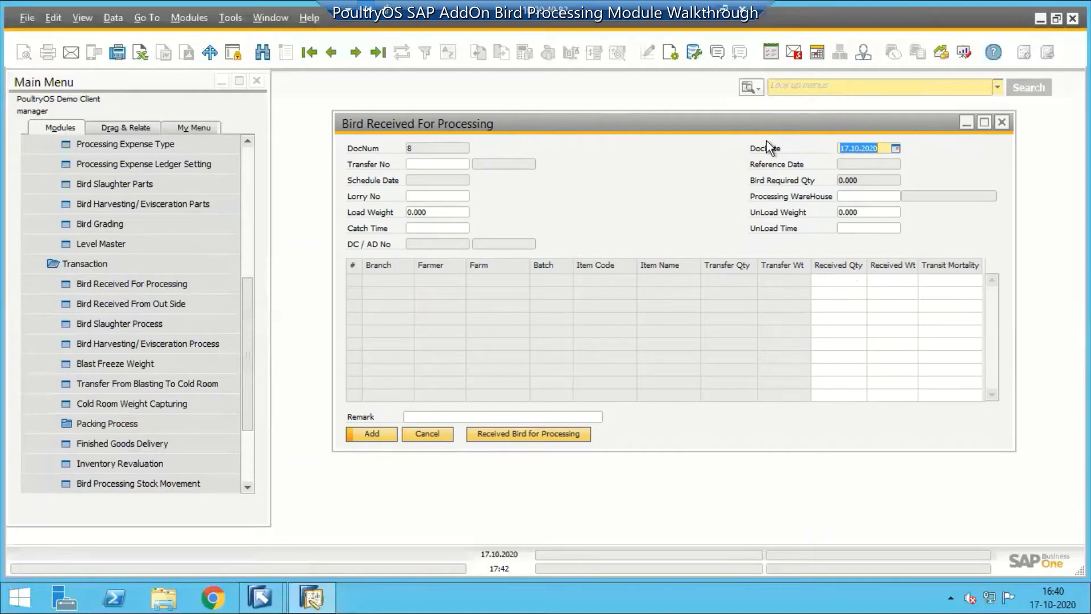
drag(767, 135, 783, 135)
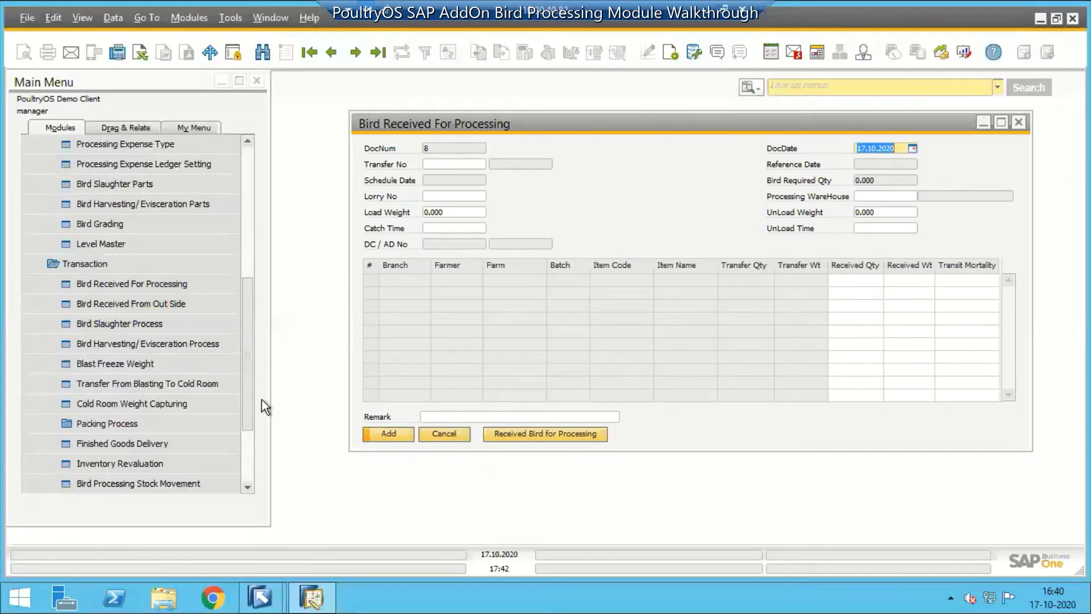
click(444, 434)
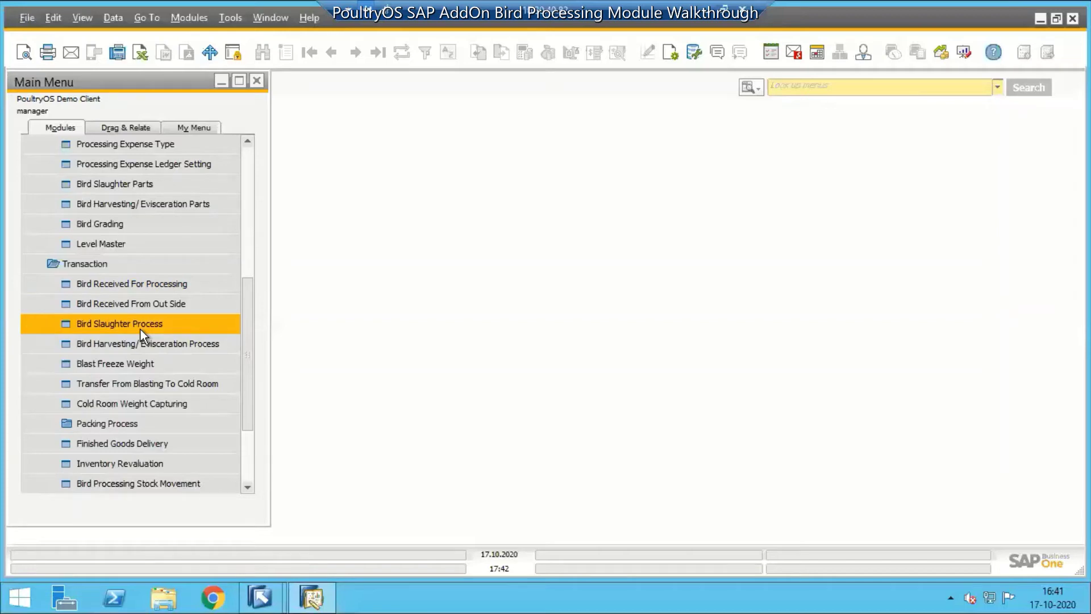
Step: Open the Bird Slaughter Process transaction and bring up its last record, discarding the blank entry
click(141, 329)
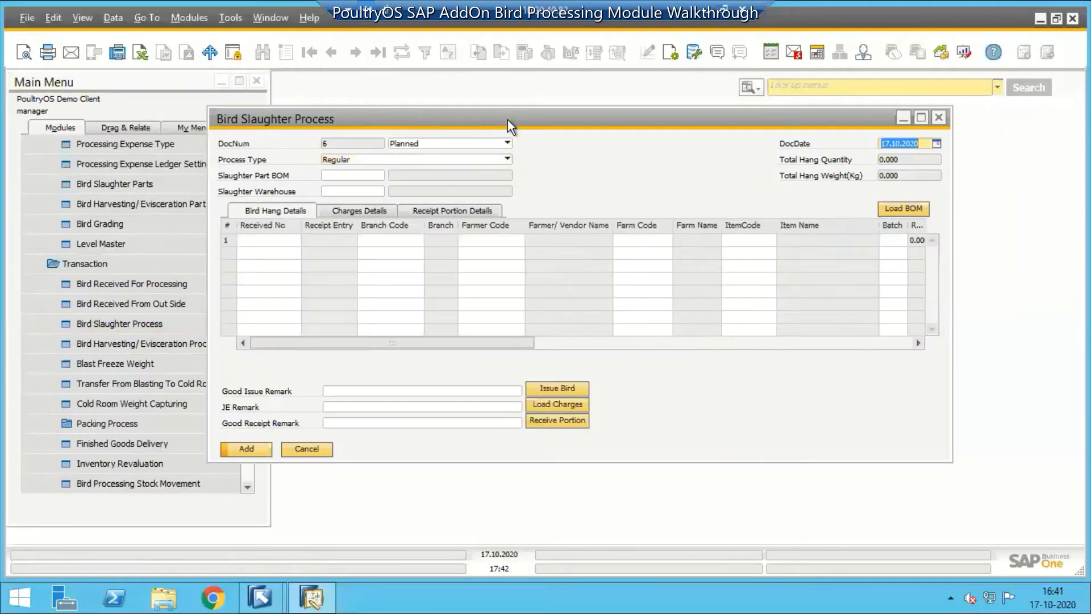
drag(511, 118, 520, 117)
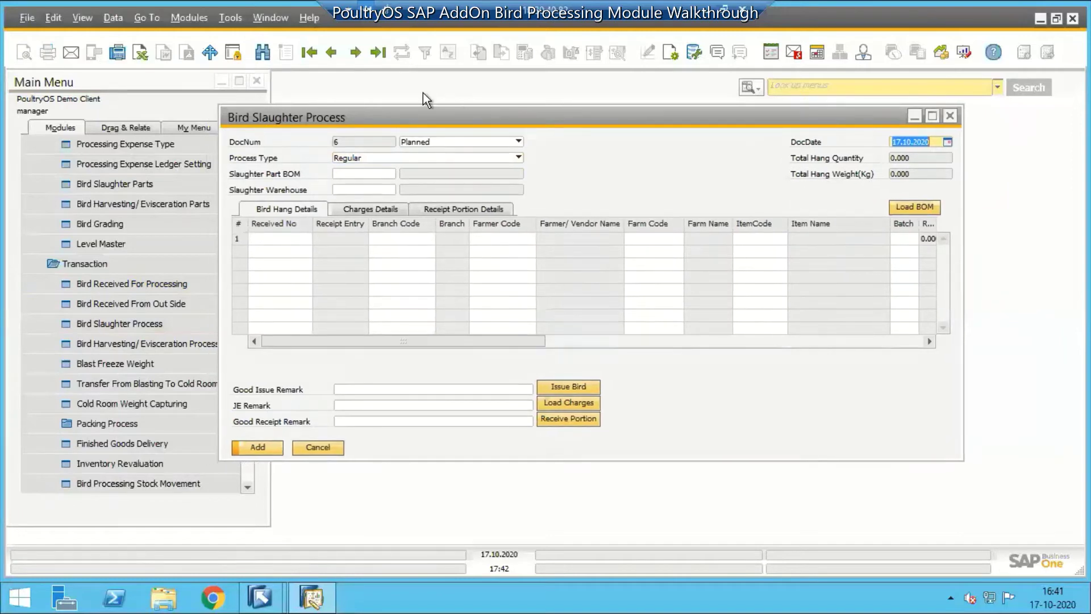
click(339, 53)
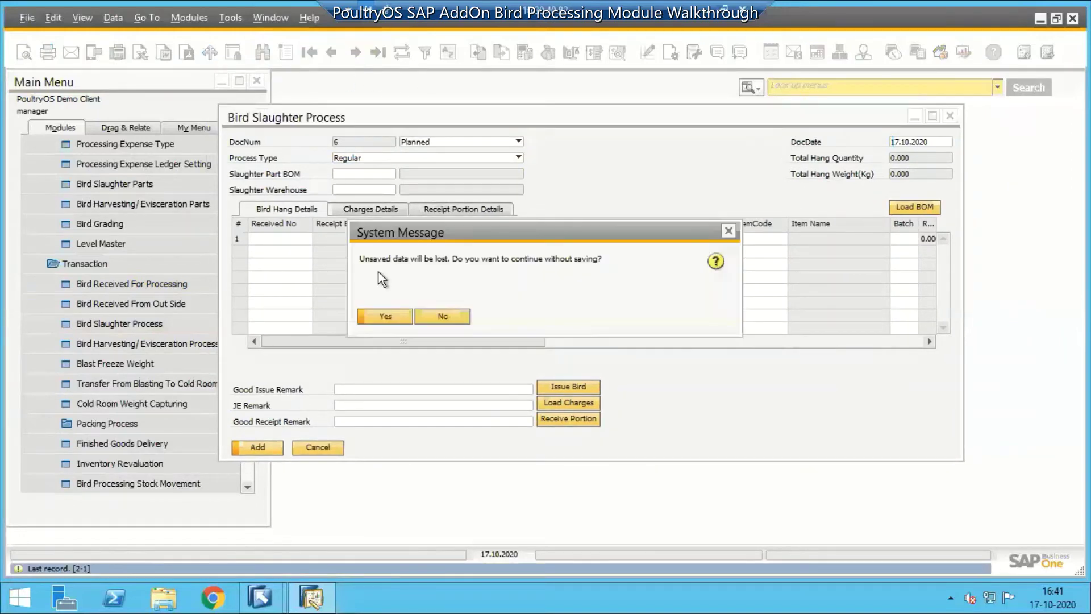
click(380, 316)
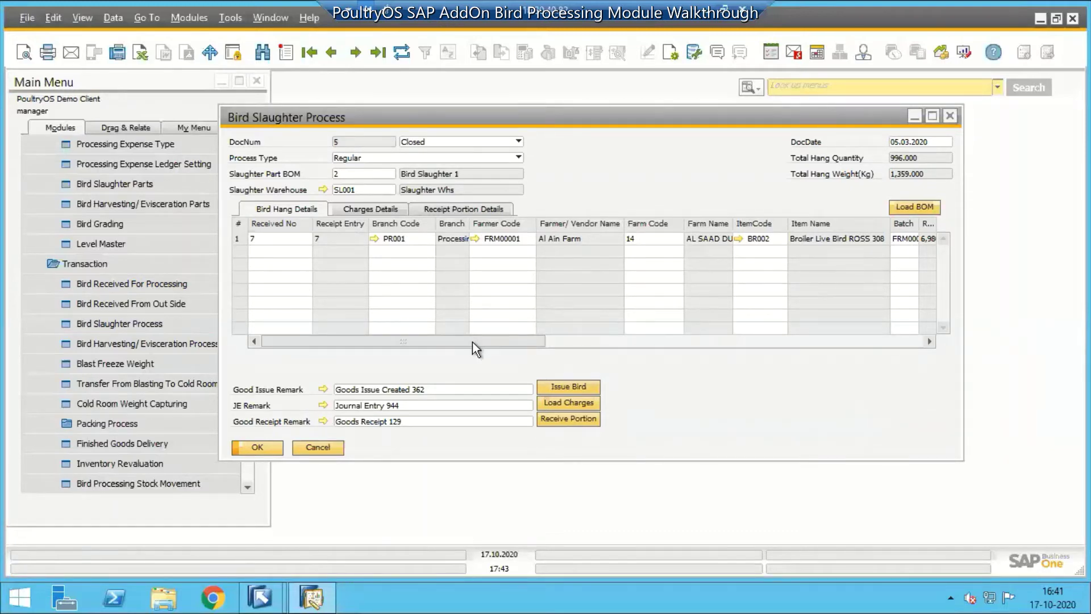
Step: Examine the slaughter record's bird hang details, from the batch and receipt quantities through to the reject reason and feed columns
drag(473, 342, 598, 350)
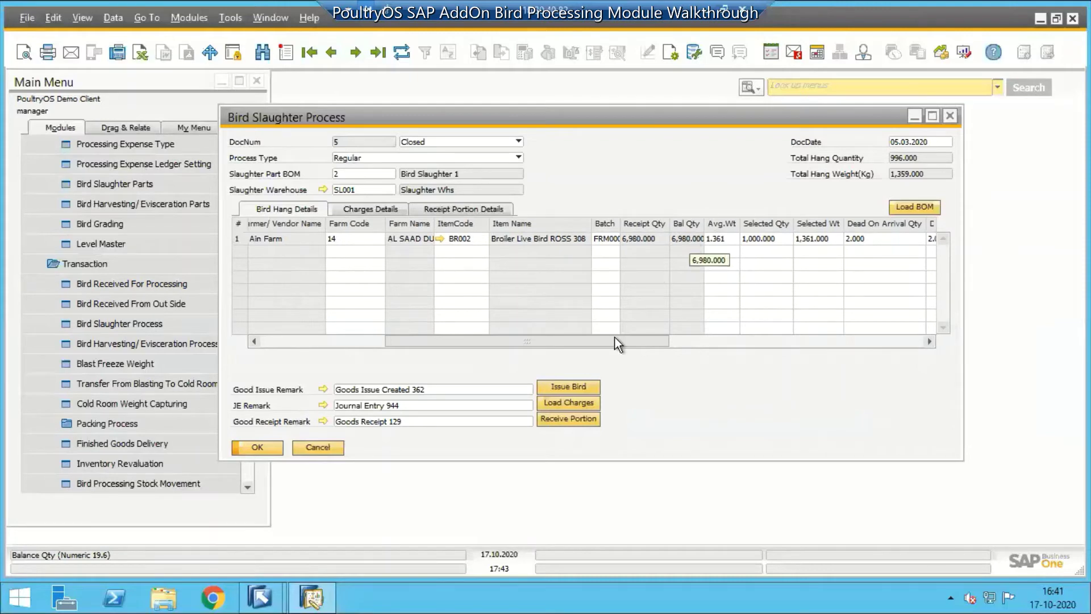
drag(608, 343, 685, 341)
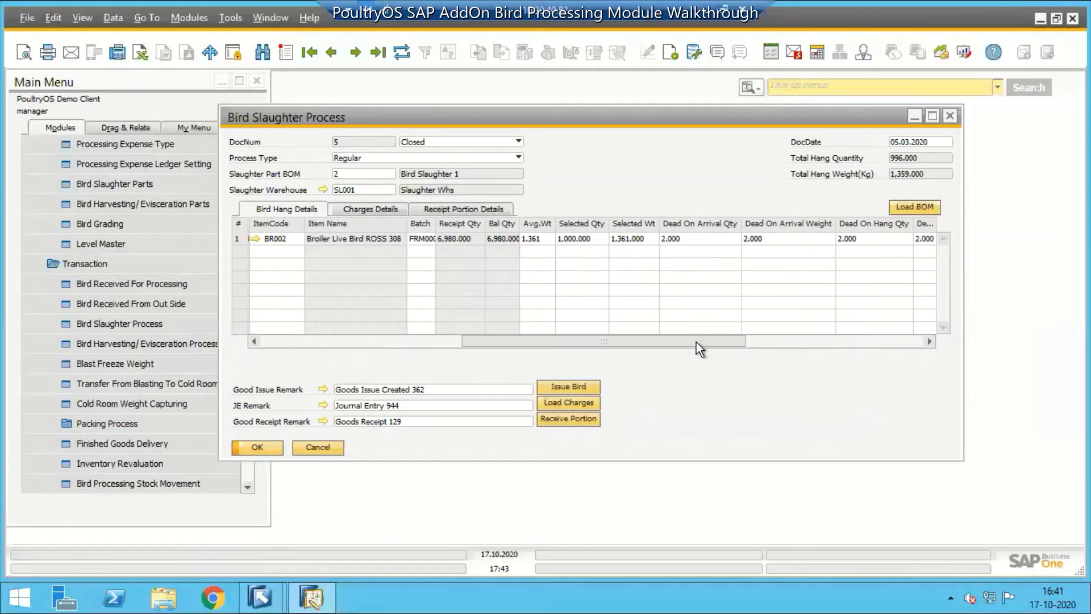
drag(697, 342, 817, 352)
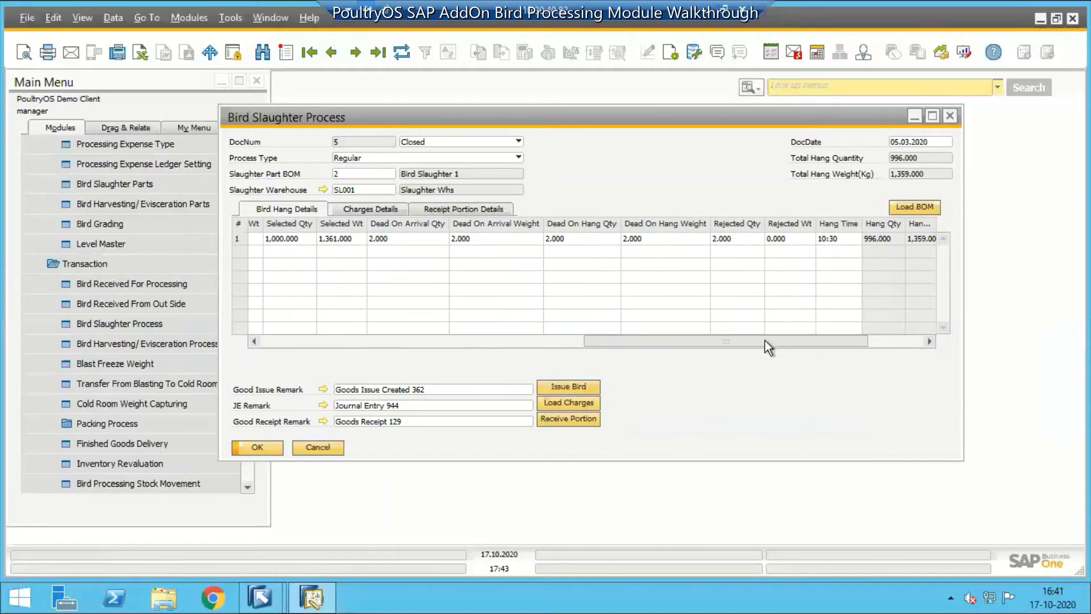
drag(765, 340, 829, 336)
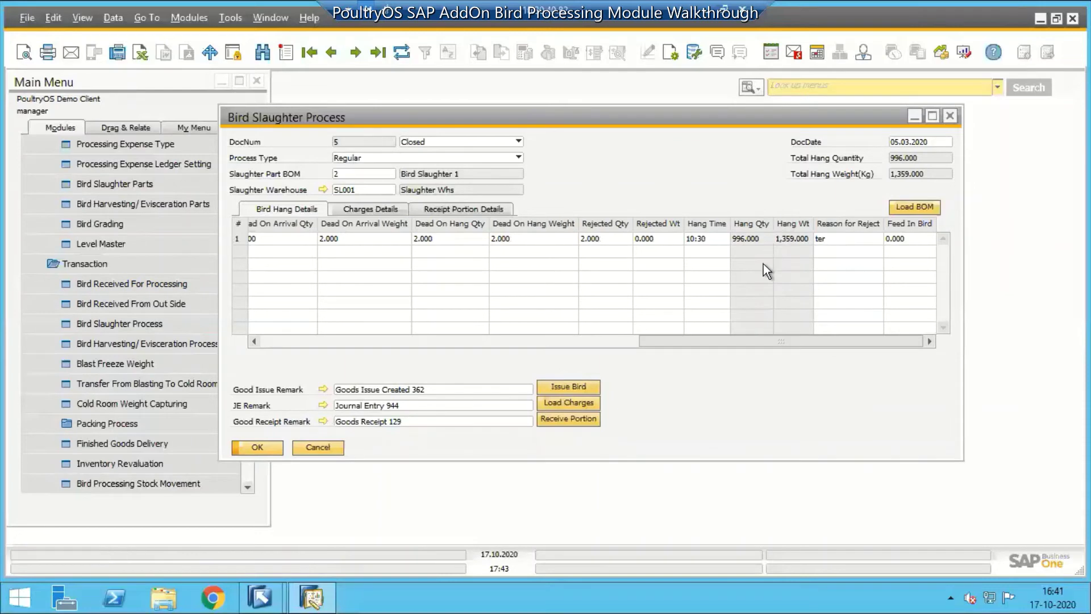
Step: Review the standard and actual weights in the slaughter record's receipt portion details, then close the record
click(480, 215)
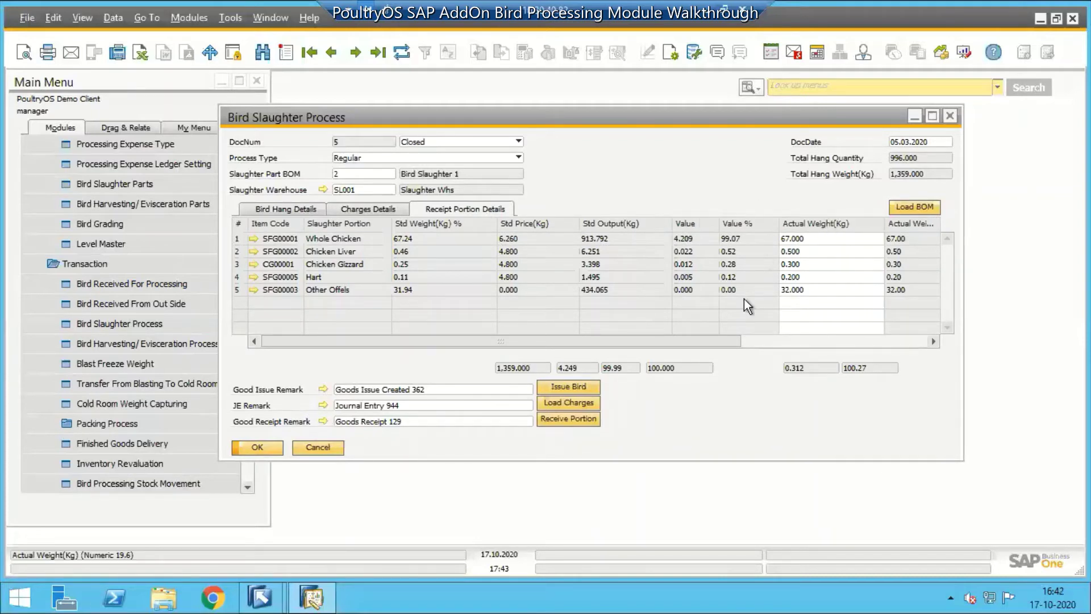
drag(688, 341, 763, 337)
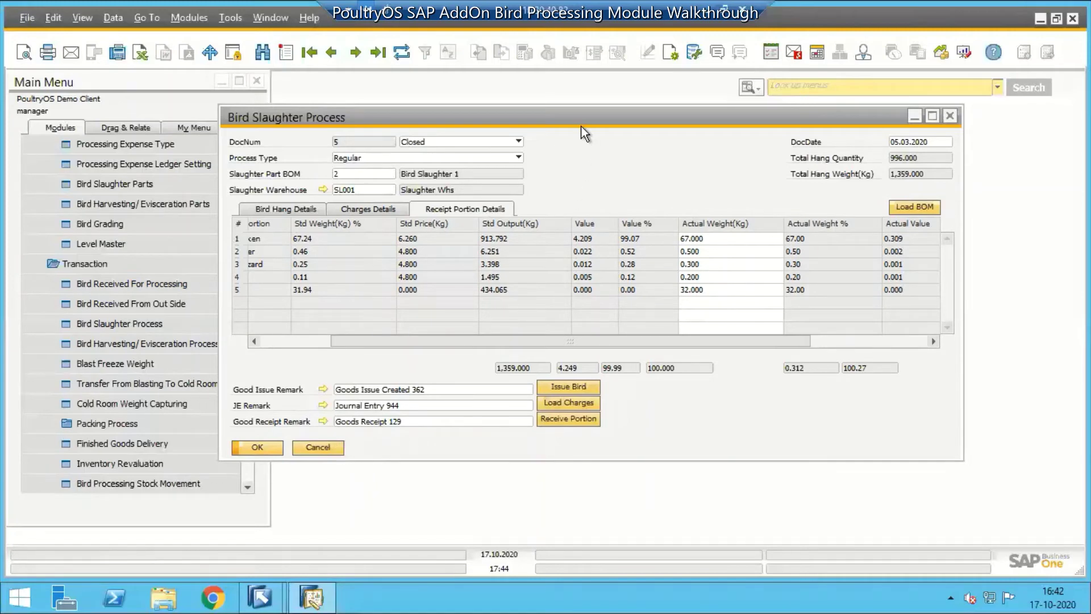
drag(581, 127, 631, 128)
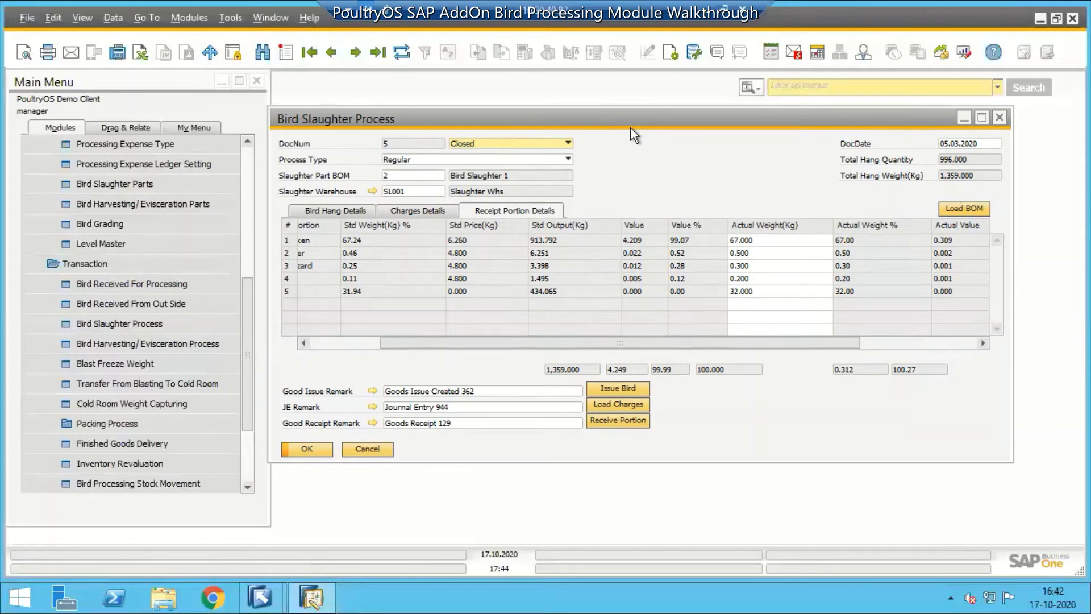
click(374, 451)
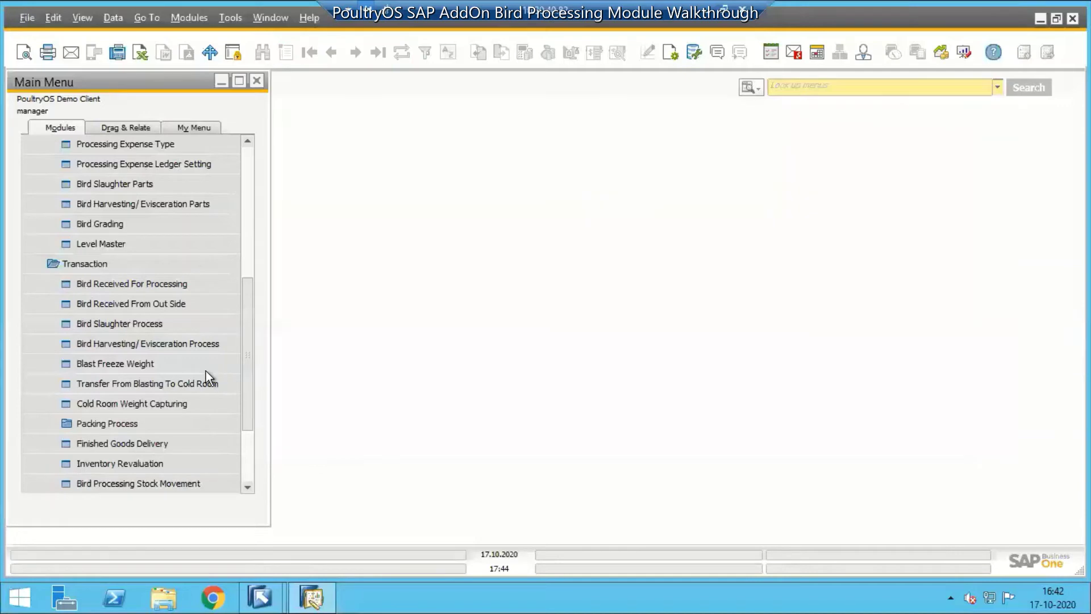
Step: Open the Bird Harvesting/Evisceration Process transaction and bring up its last record, discarding the blank entry
click(163, 343)
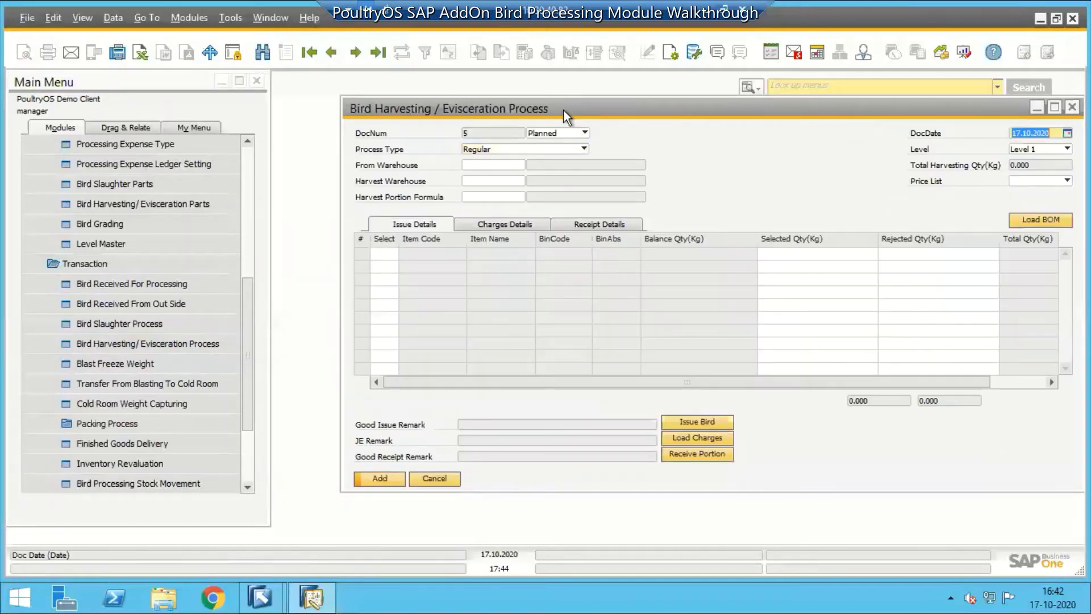
drag(564, 111, 526, 105)
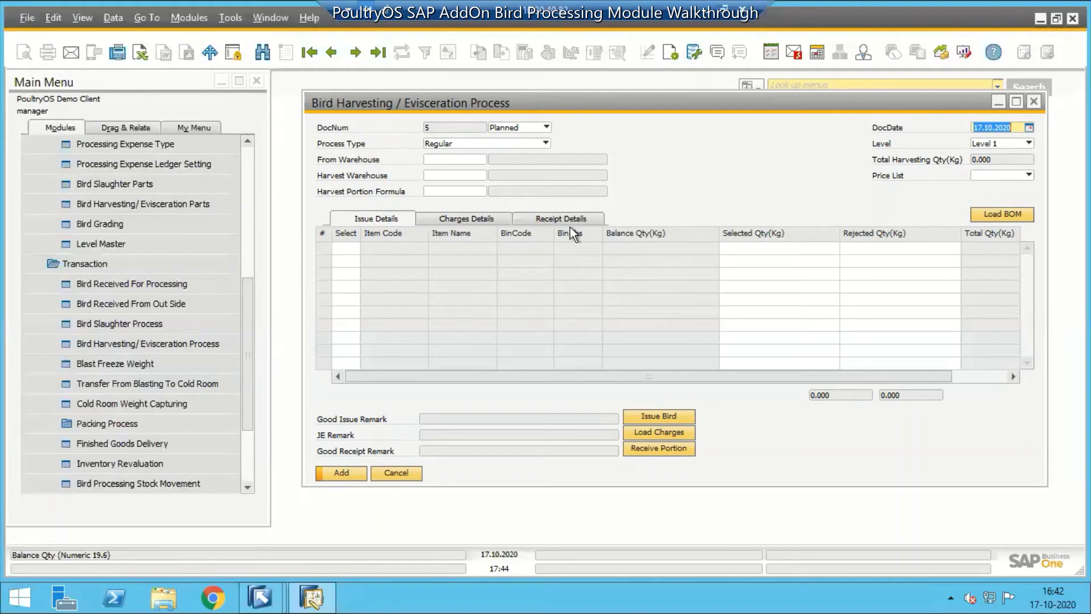
click(332, 53)
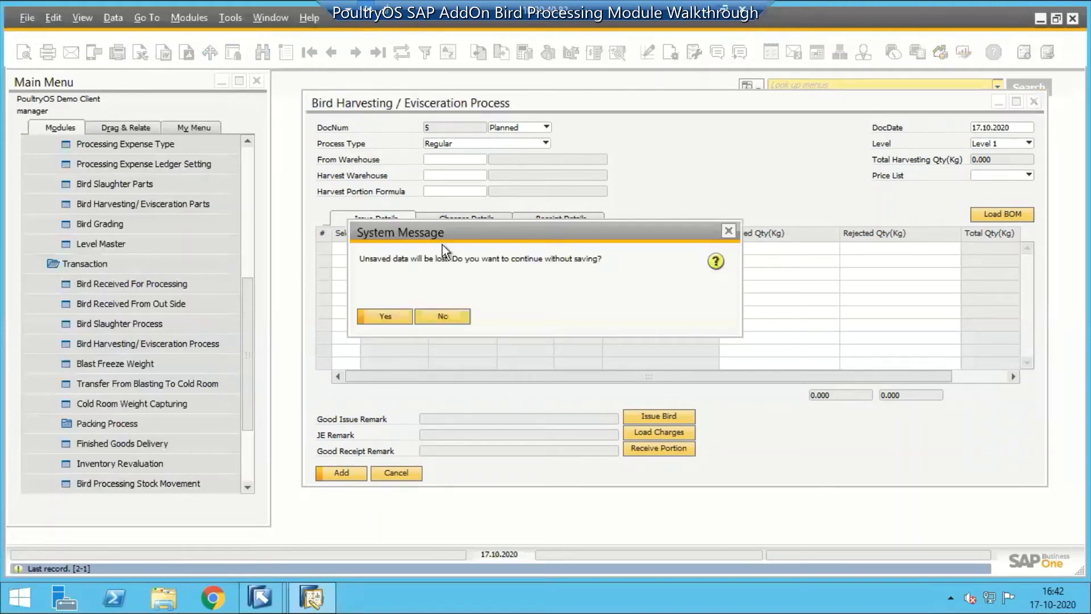
click(380, 318)
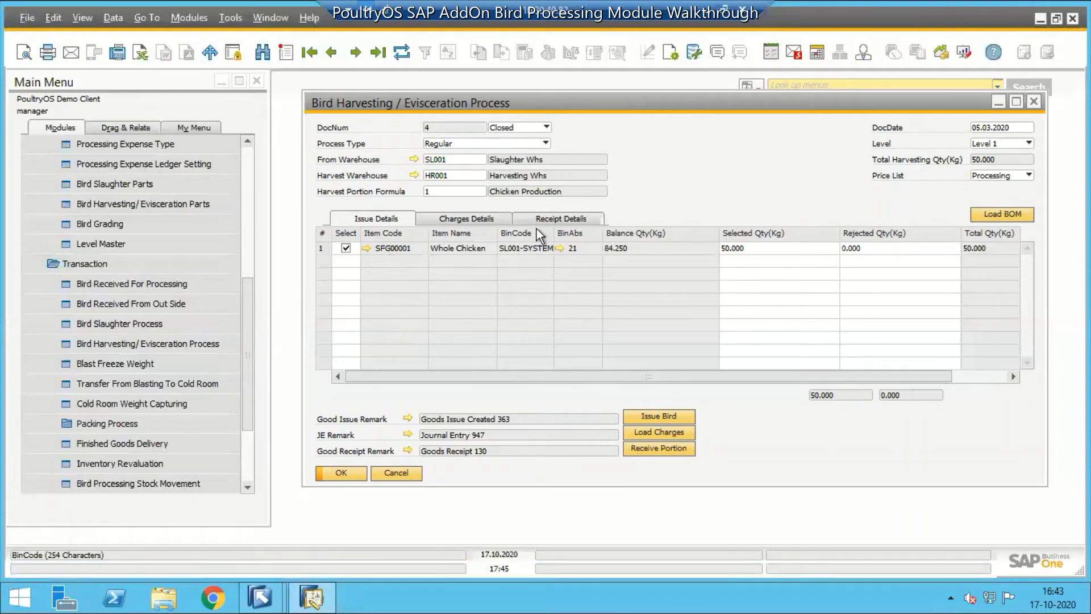
Step: Review the harvesting record's charges and all of its receipt detail rows, then close the record
click(493, 221)
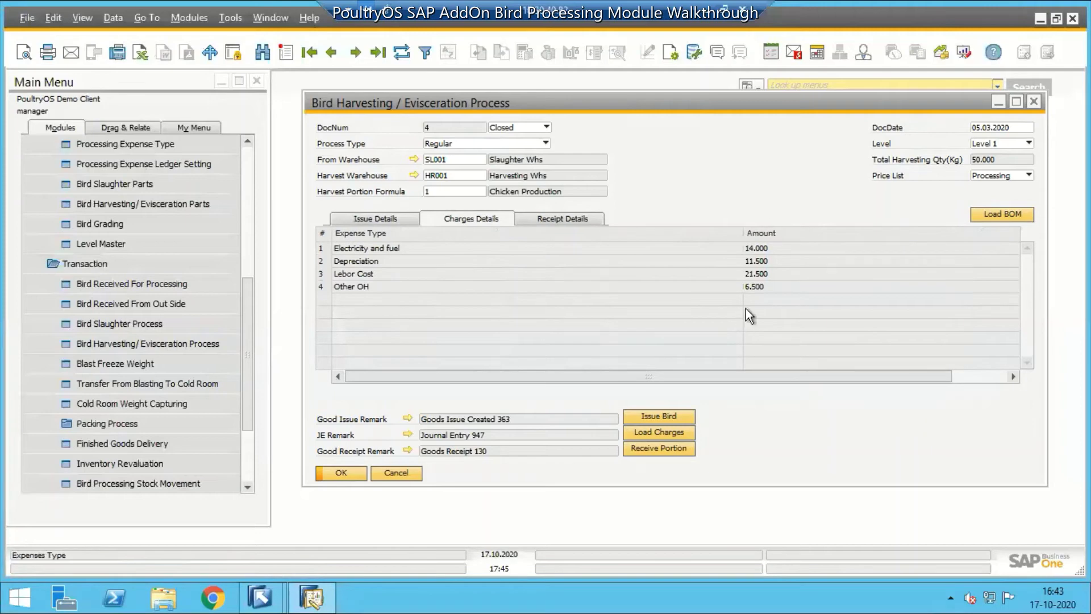
click(560, 218)
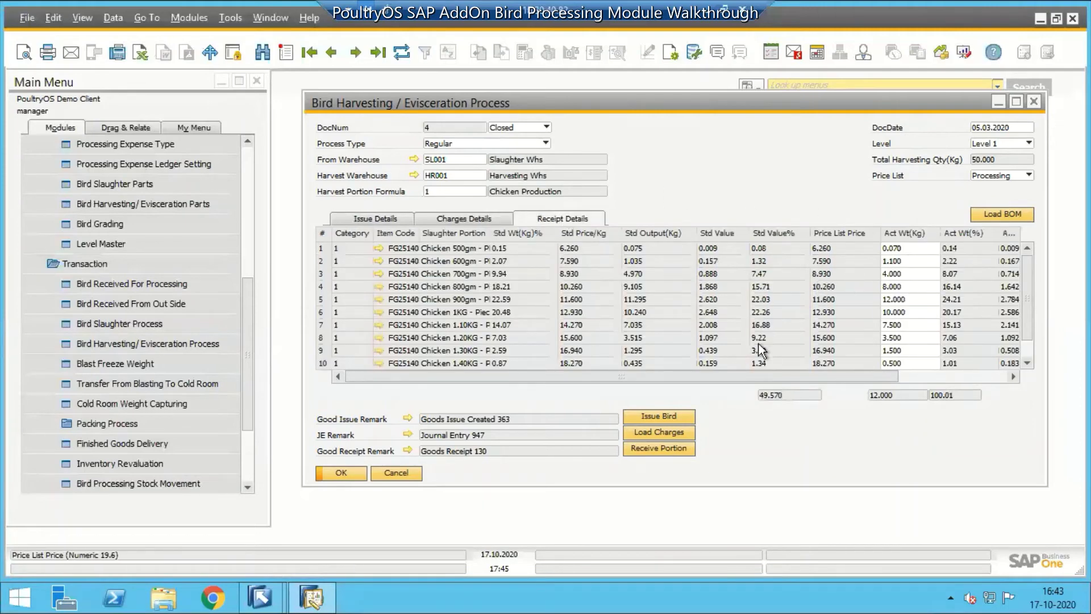
drag(750, 375, 787, 376)
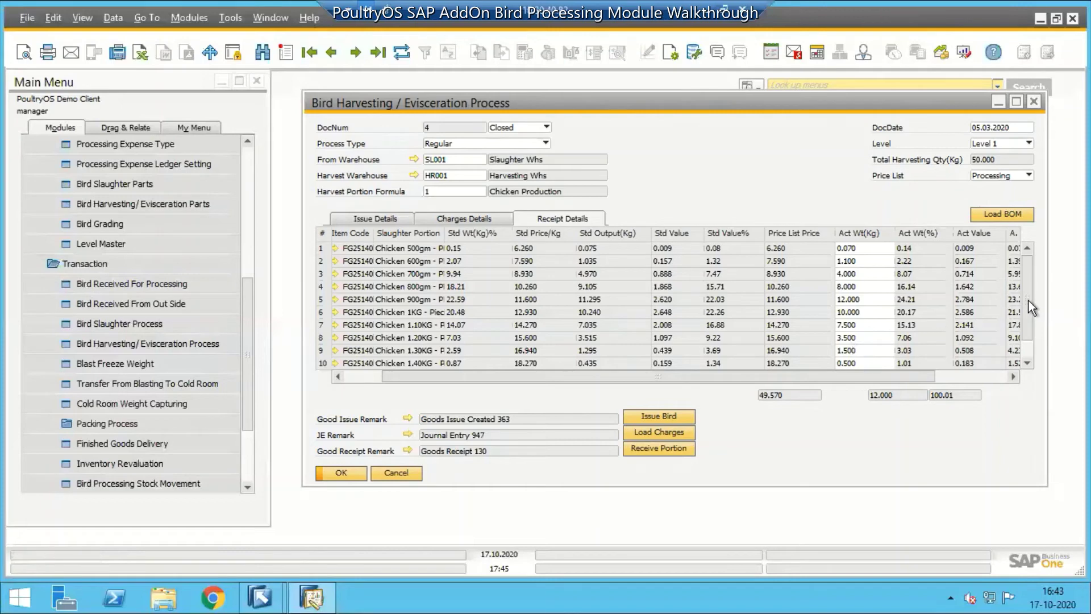
drag(1029, 301, 1028, 327)
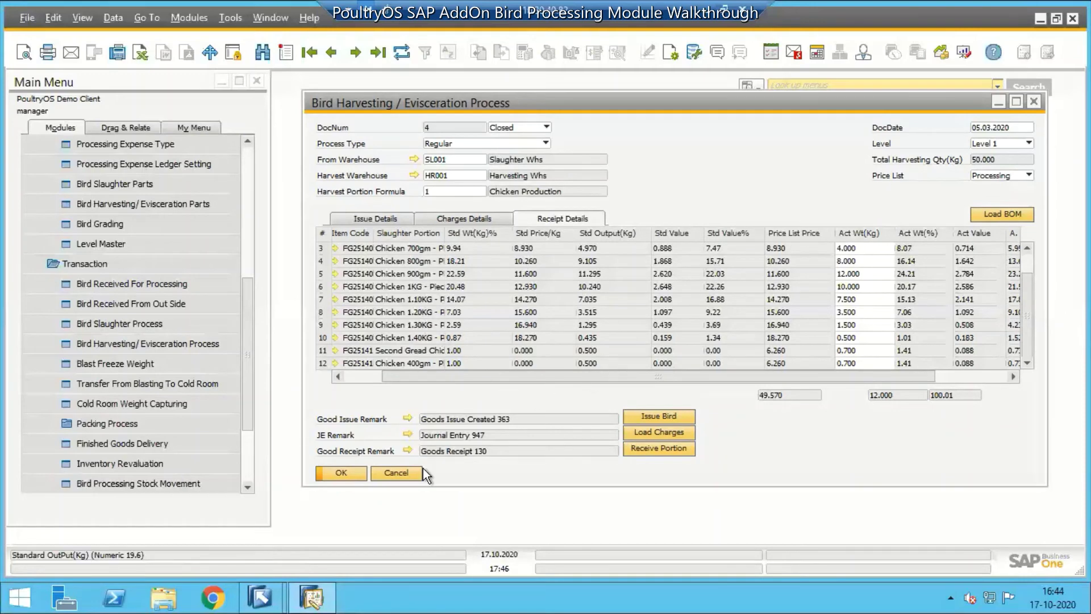
click(396, 473)
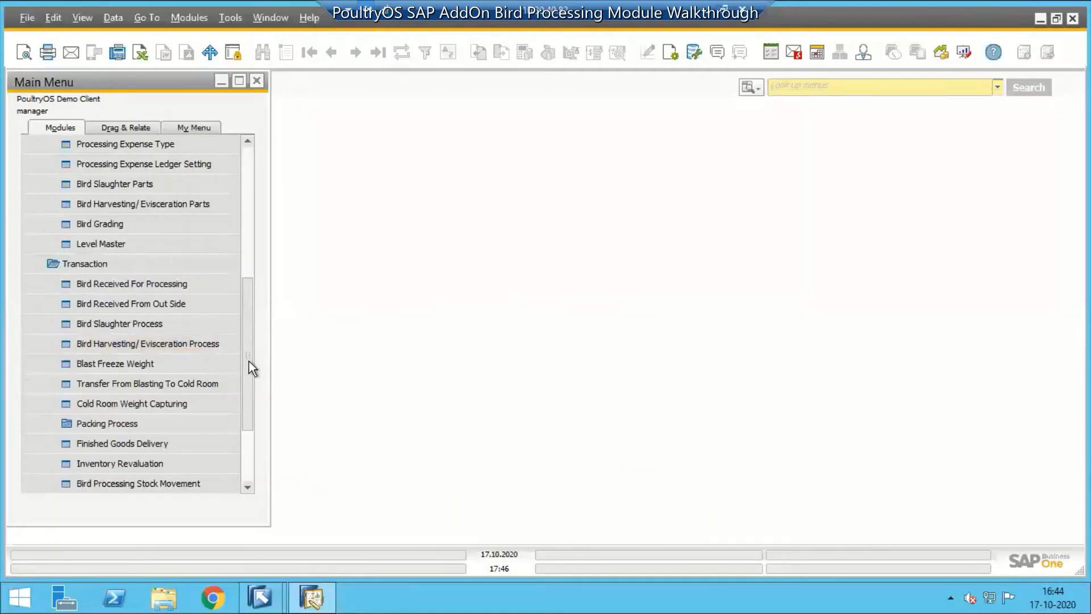
Step: Expand the Packing Process transactions, view the Bill of Materials form, and close it without searching
drag(249, 361, 249, 374)
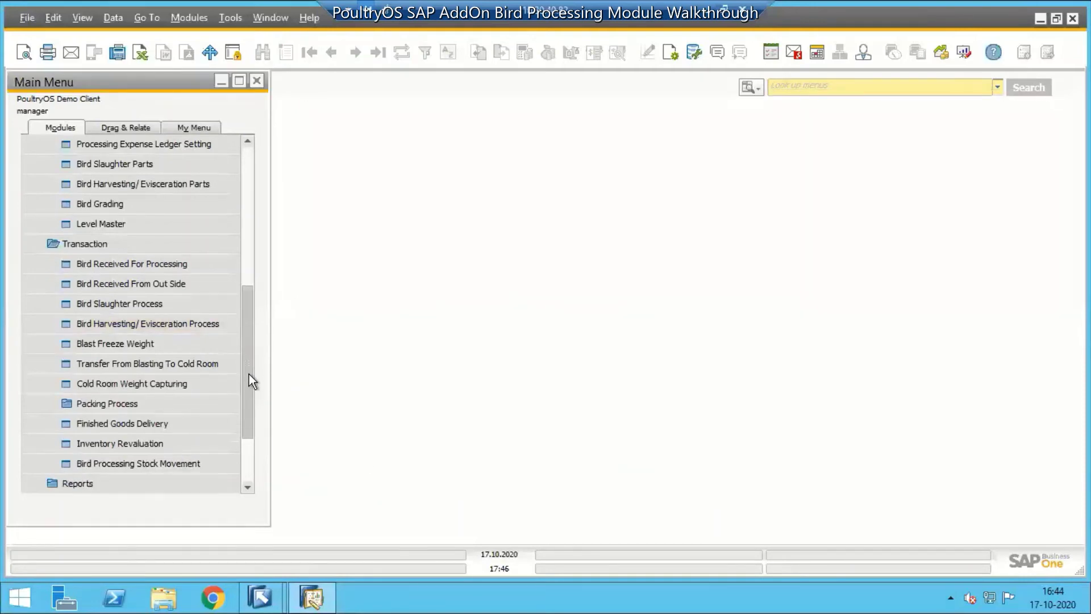
scroll(249, 374, down, 1)
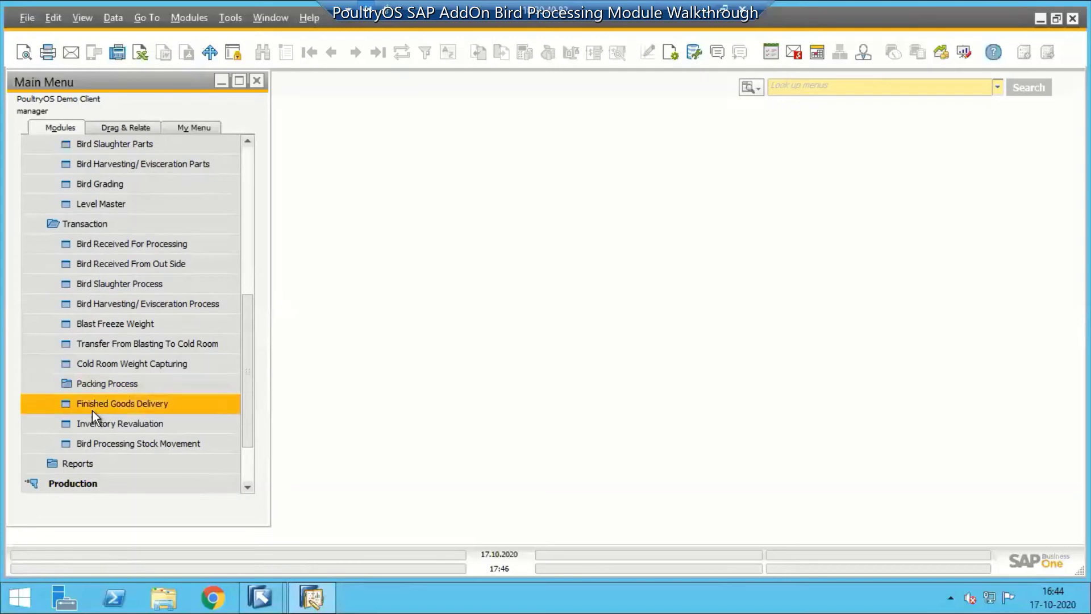
click(97, 386)
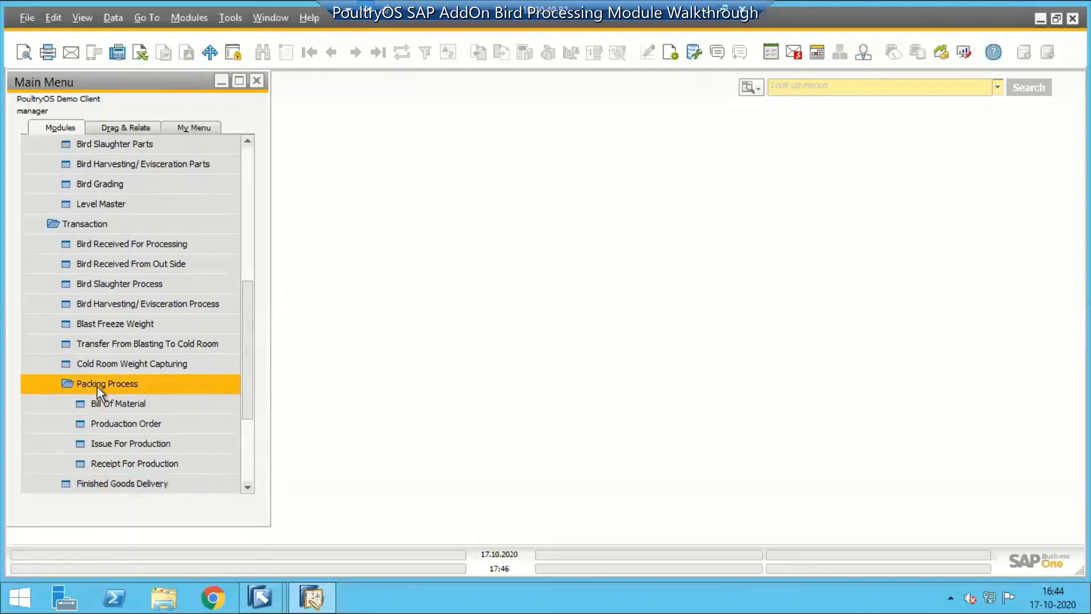
click(123, 404)
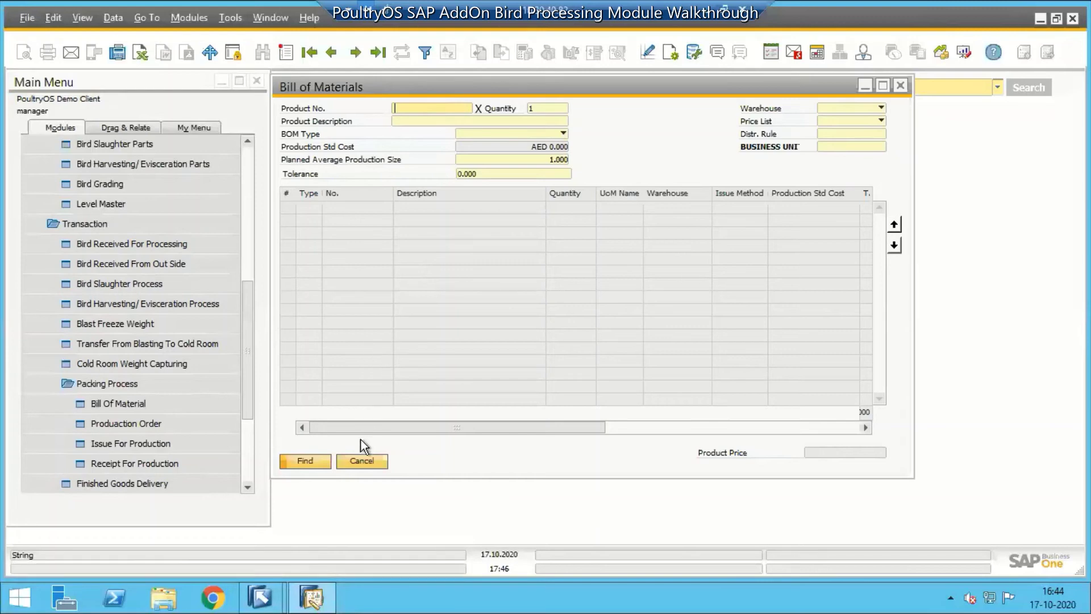
click(362, 465)
Step: Open the packing Production Order form, bring up the last order to review its components, and close it
click(158, 429)
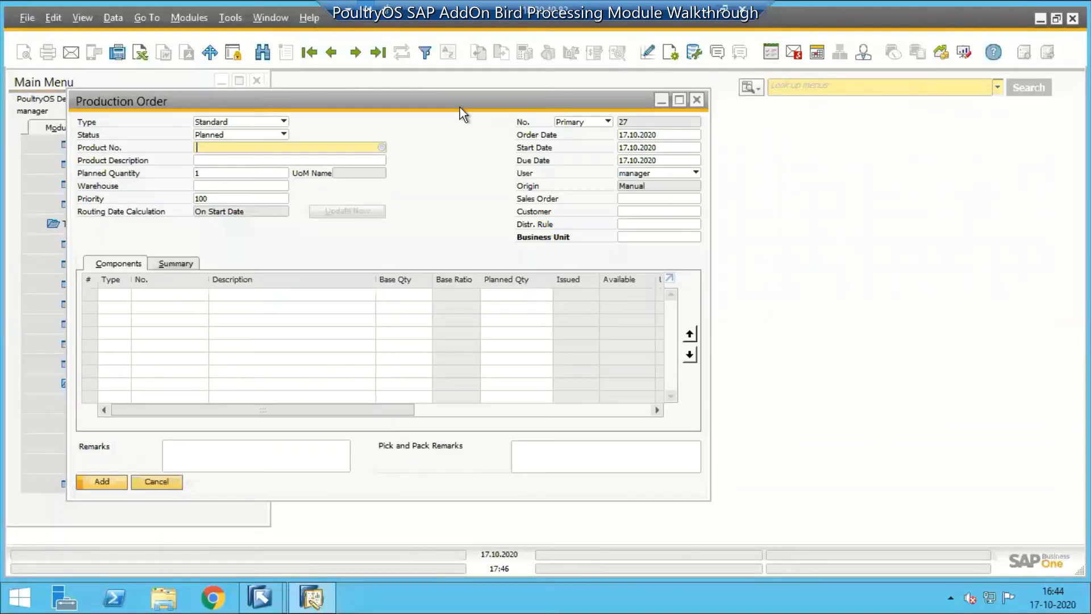
drag(453, 108, 504, 112)
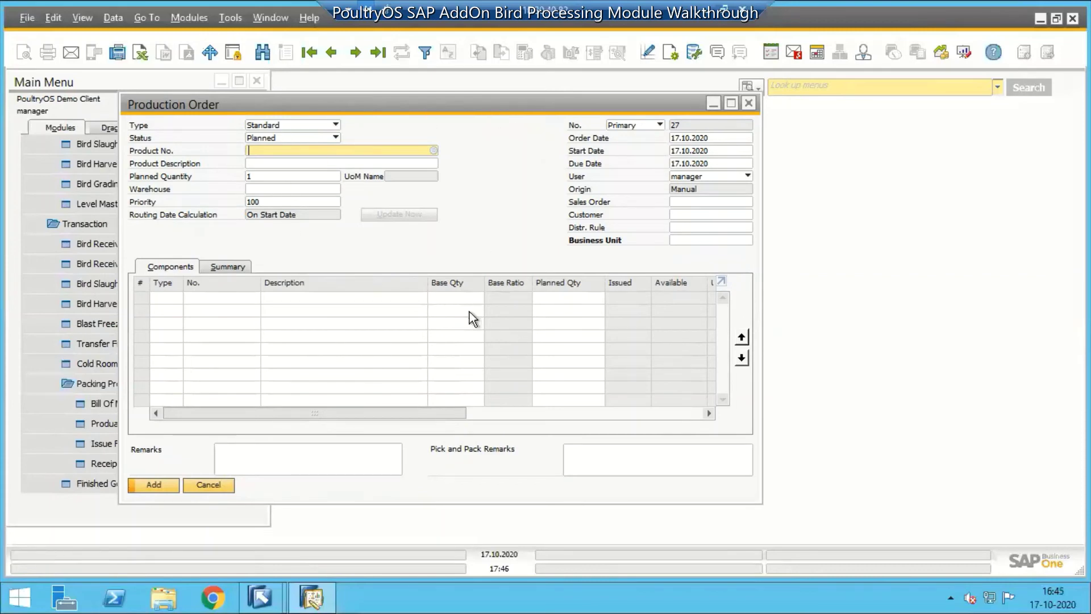
click(336, 55)
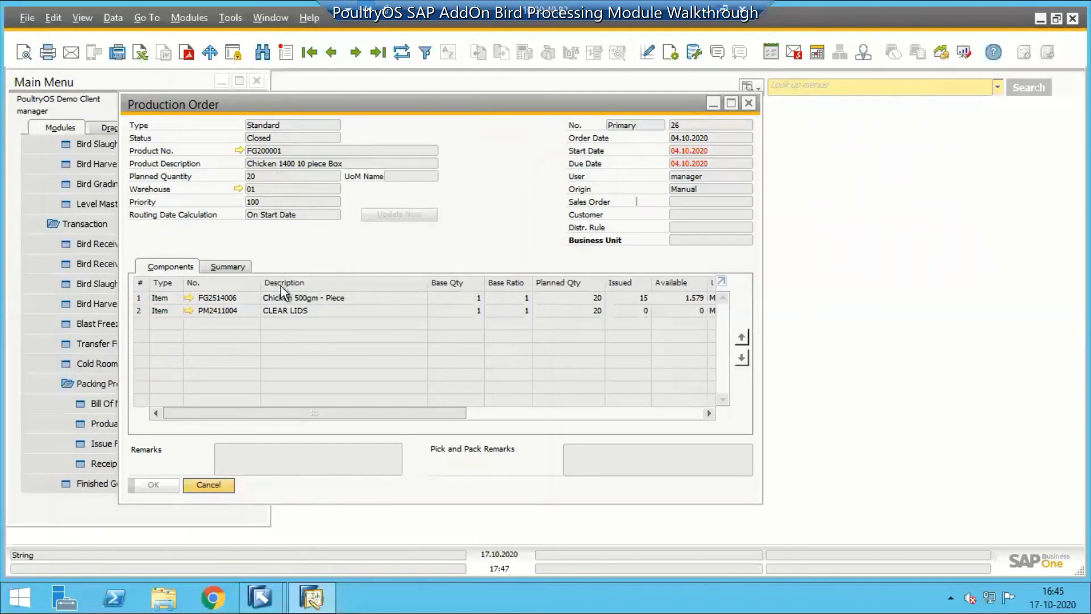
click(209, 485)
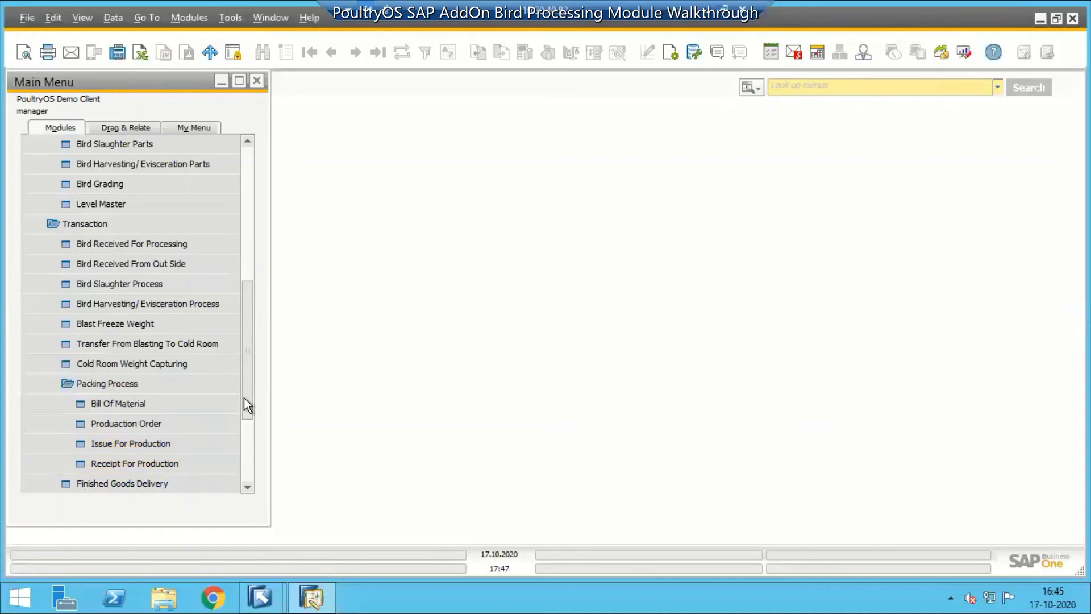
Step: Open the Transfer From Blasting To Cold Room transaction, review its blank form, and close it without adding a record
click(120, 345)
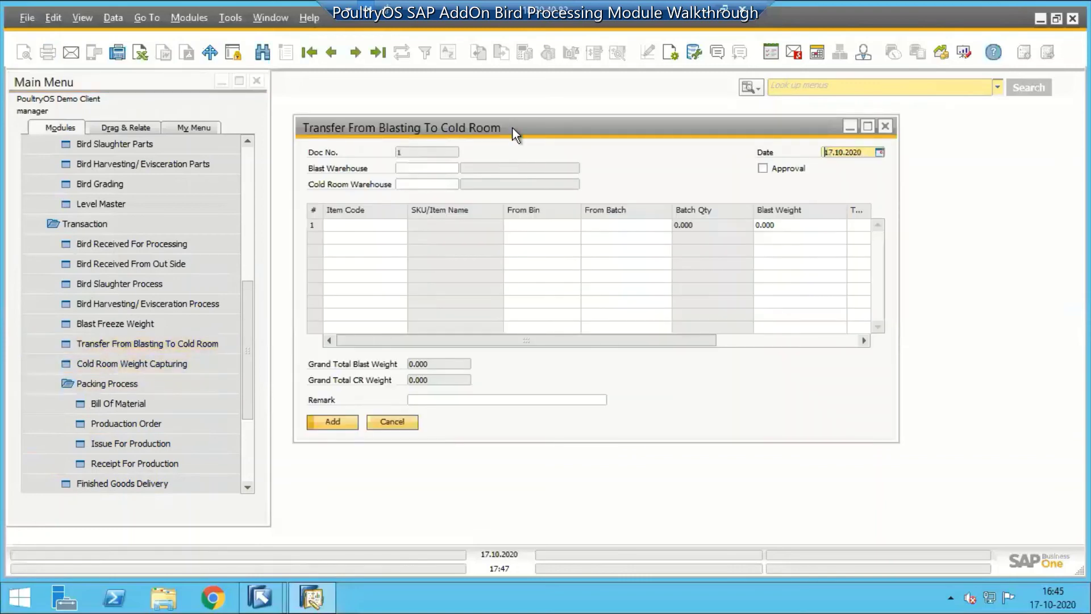
drag(513, 129, 533, 130)
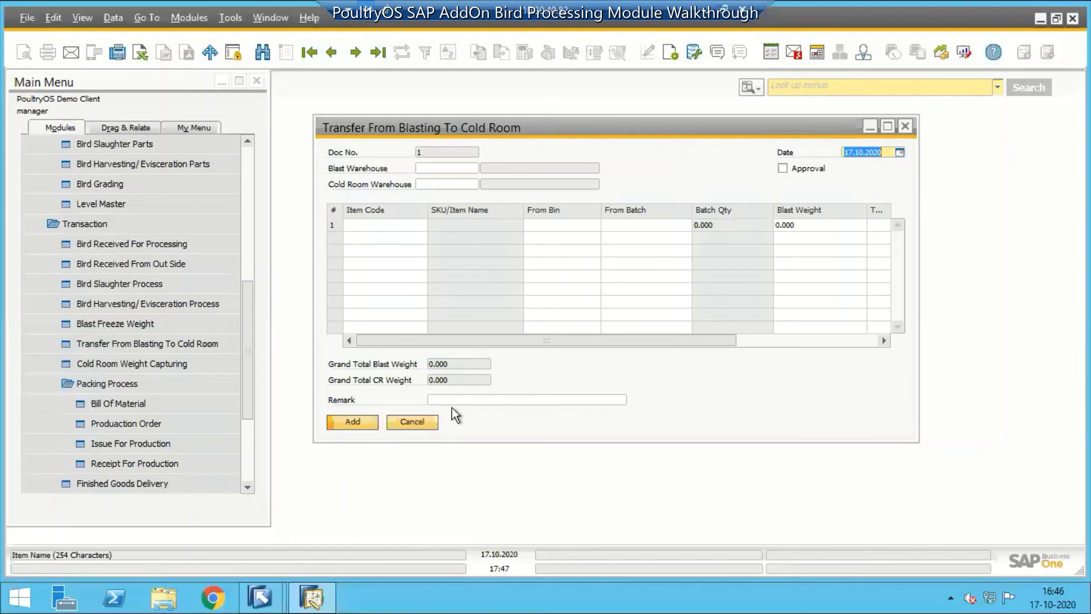
click(424, 421)
Step: Collapse the Packing Process group, look over the remaining Bird Processing entries, and collapse the Transaction folder
scroll(244, 391, down, 1)
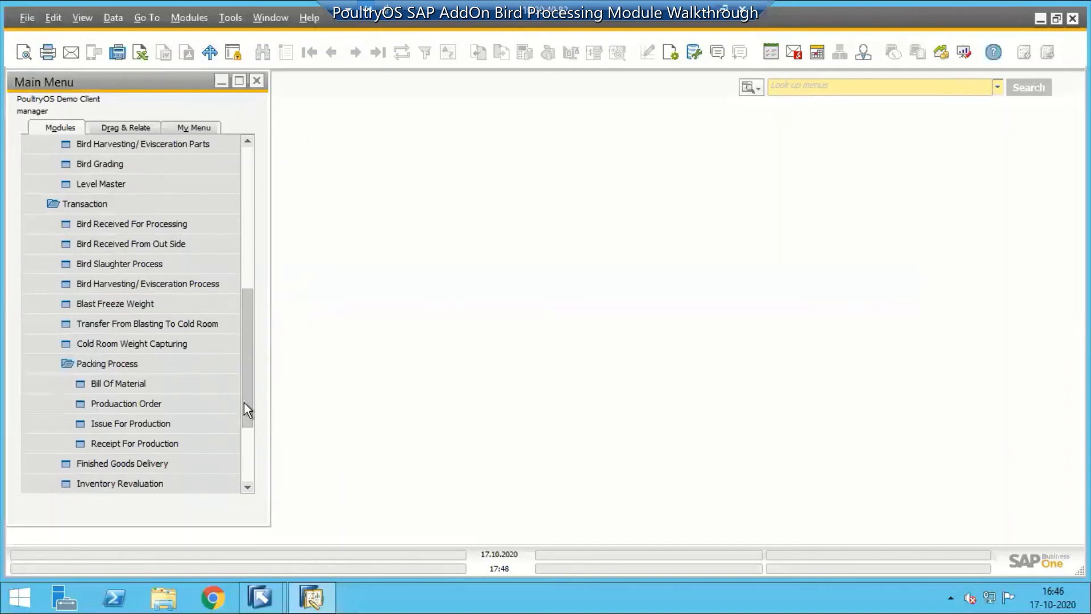
click(123, 363)
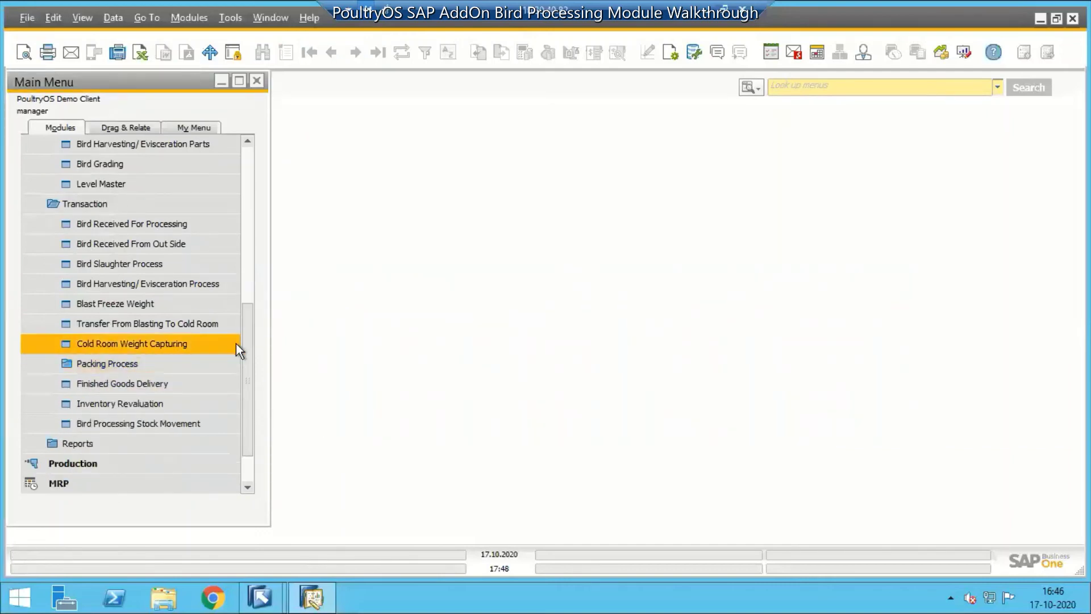
scroll(249, 350, down, 1)
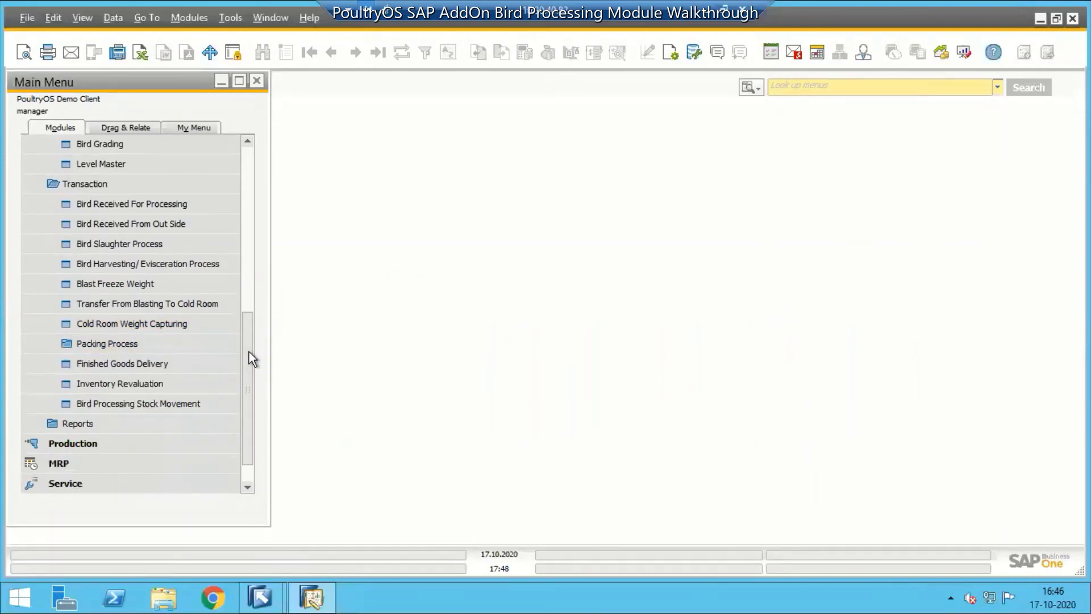
drag(249, 352, 254, 234)
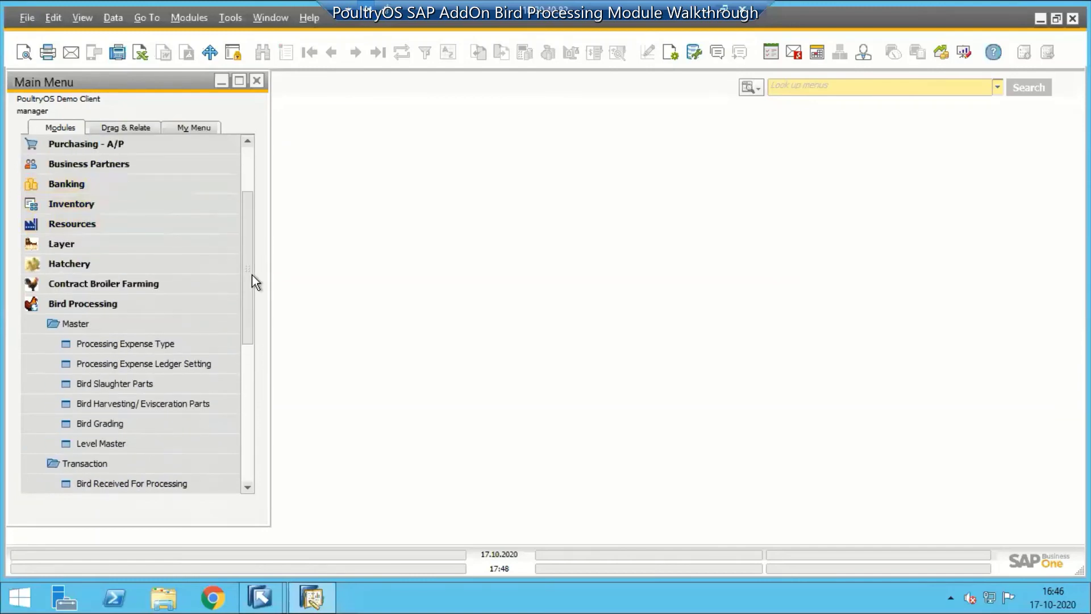
drag(249, 275, 244, 376)
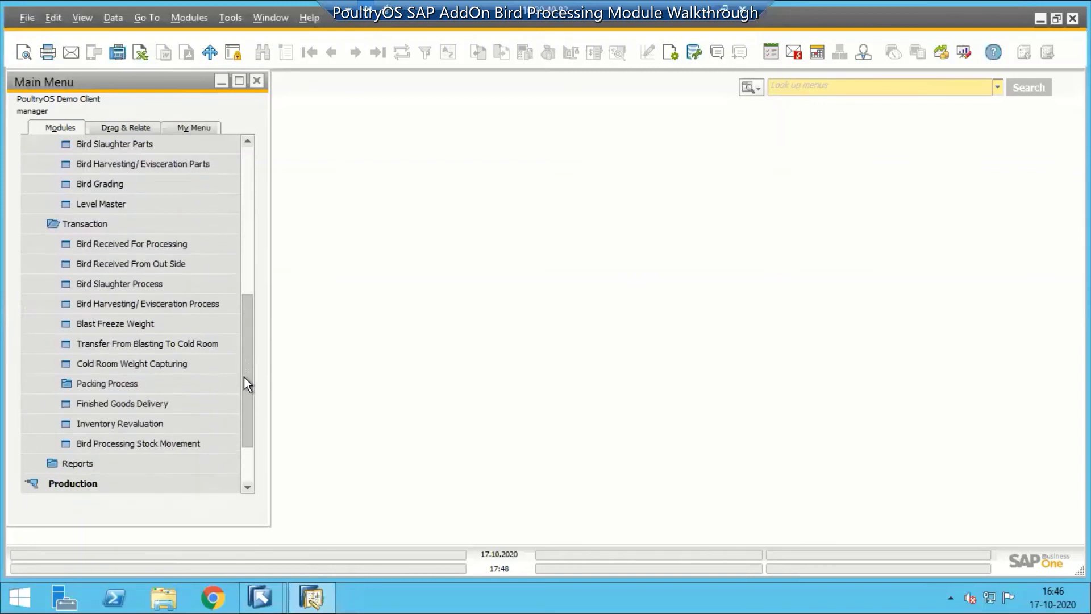
click(90, 222)
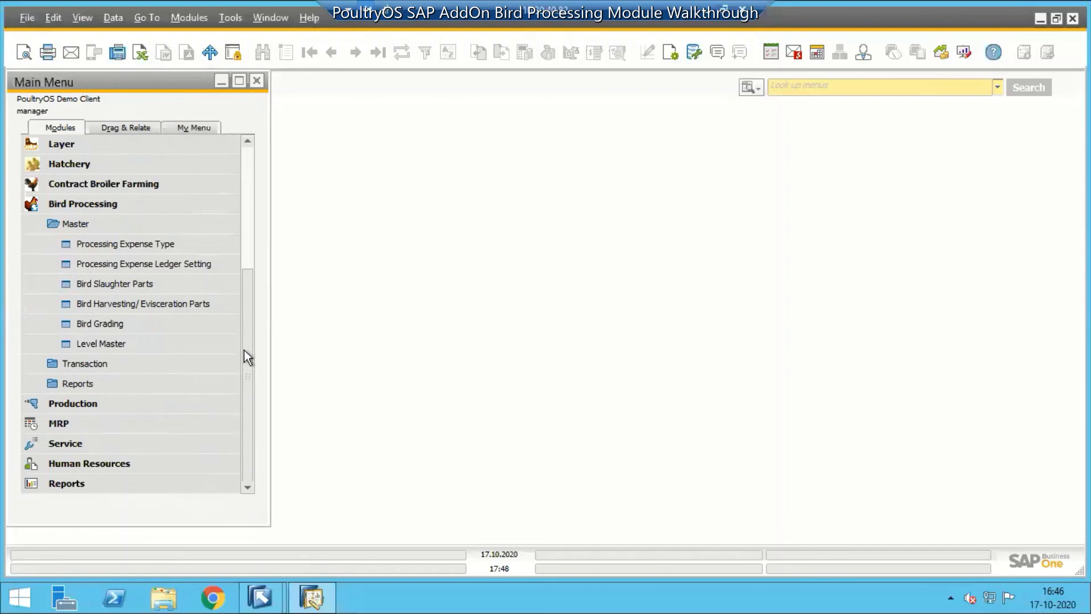
Step: Expand the Bird Processing Reports folder and review the full list of available reports
click(129, 390)
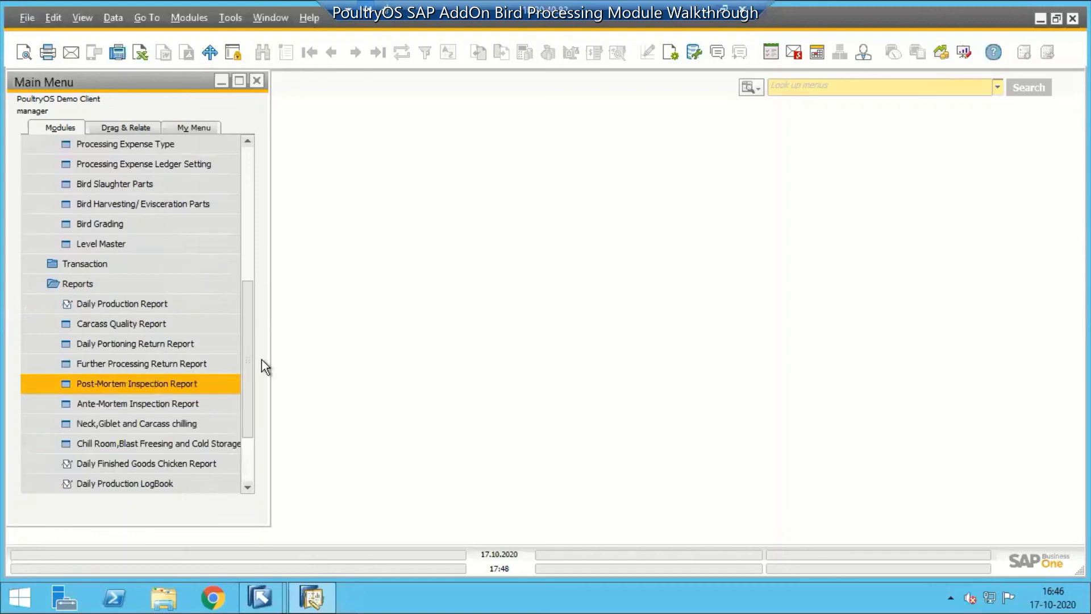
scroll(249, 381, down, 1)
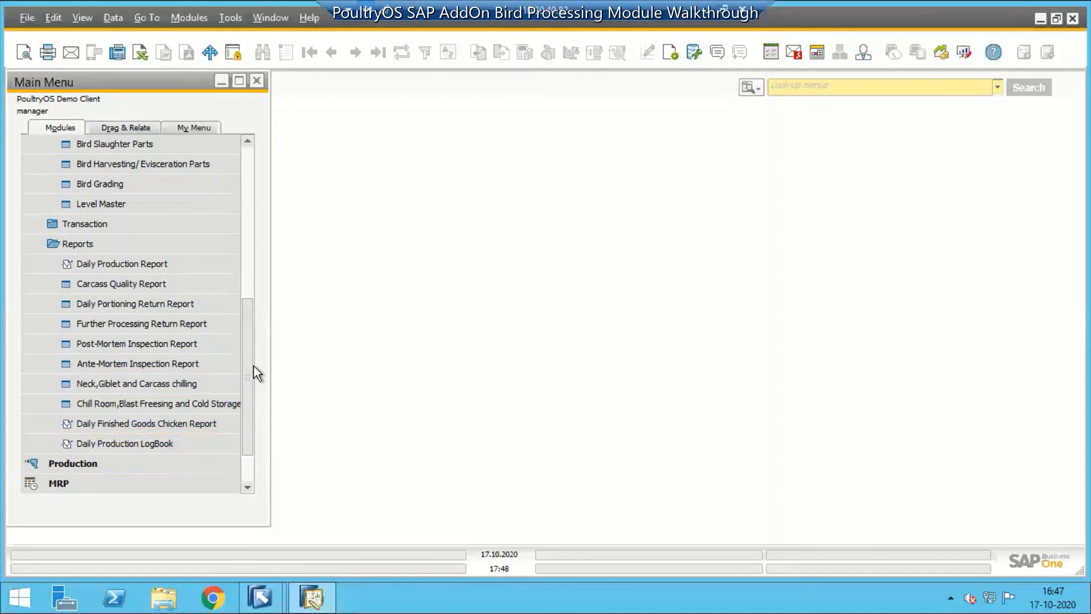
drag(254, 366, 250, 313)
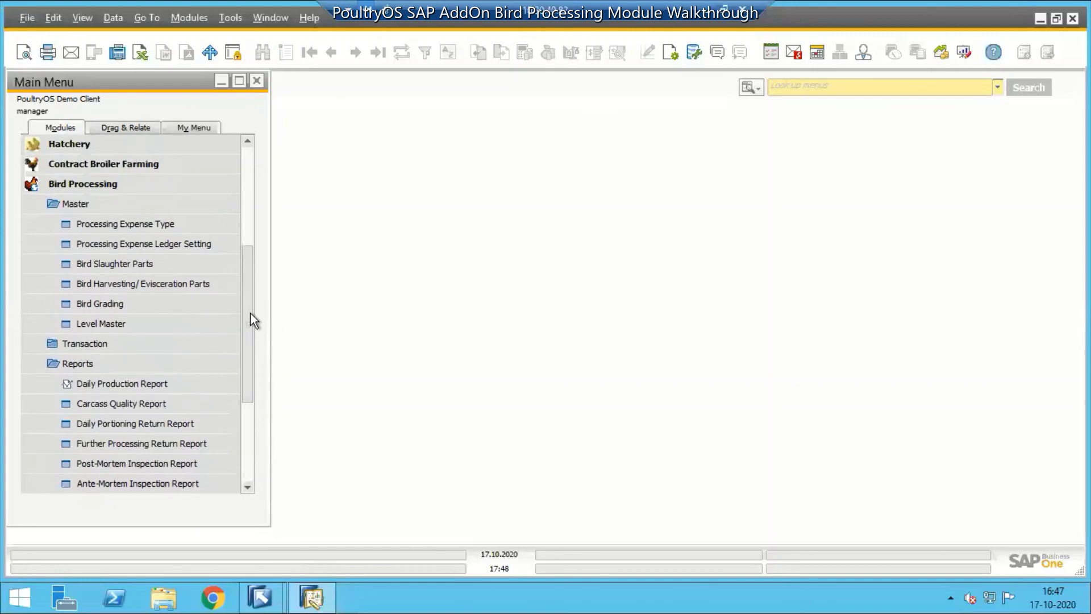
Step: View the Bird Grading master form, close it without searching, and collapse the Bird Processing module
click(143, 304)
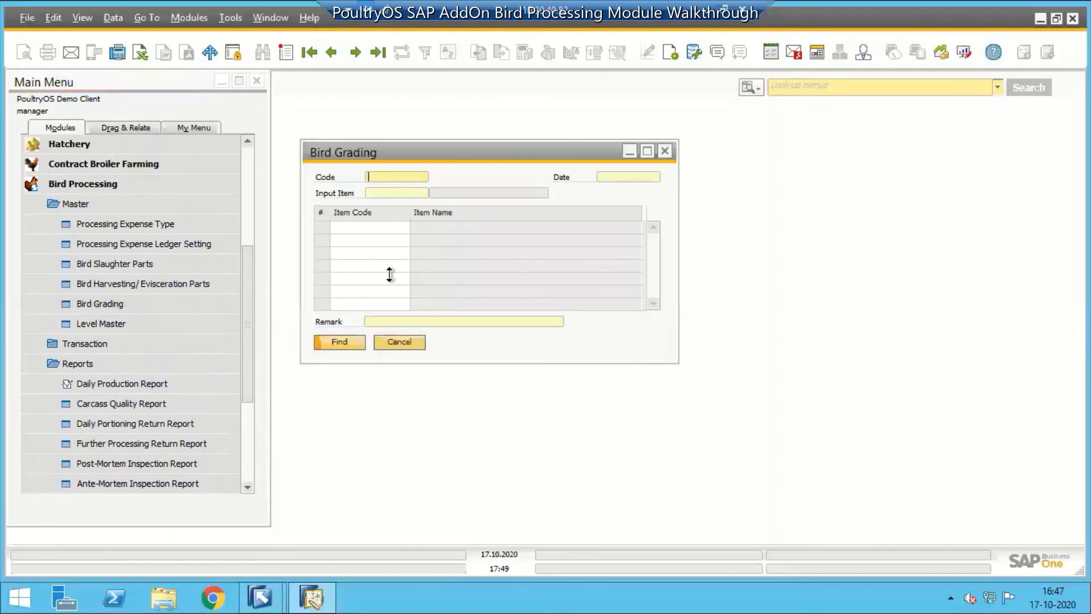
click(407, 346)
drag(246, 357, 245, 353)
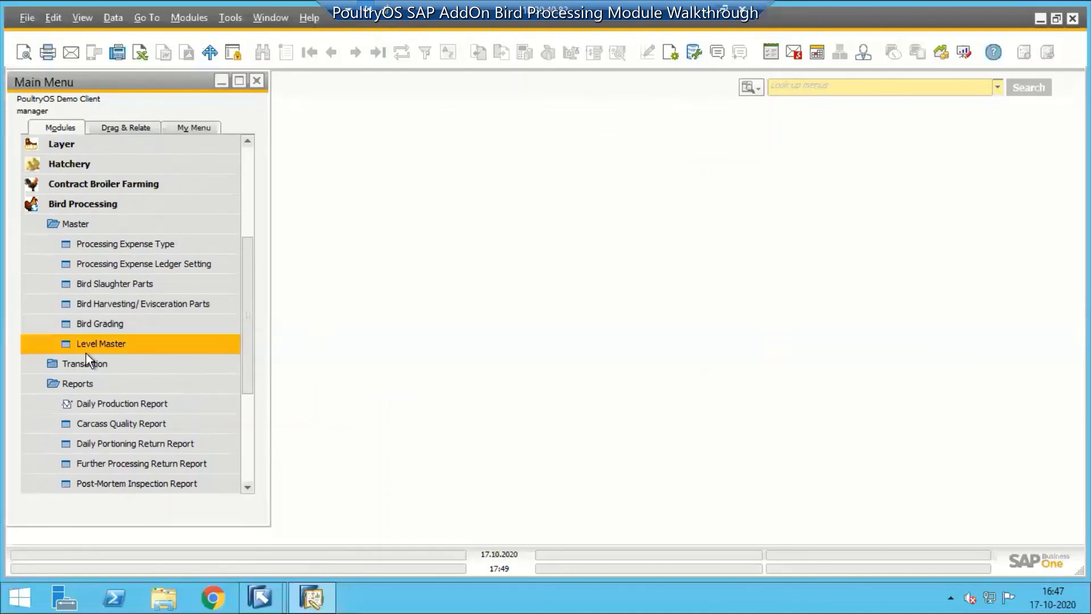
click(94, 209)
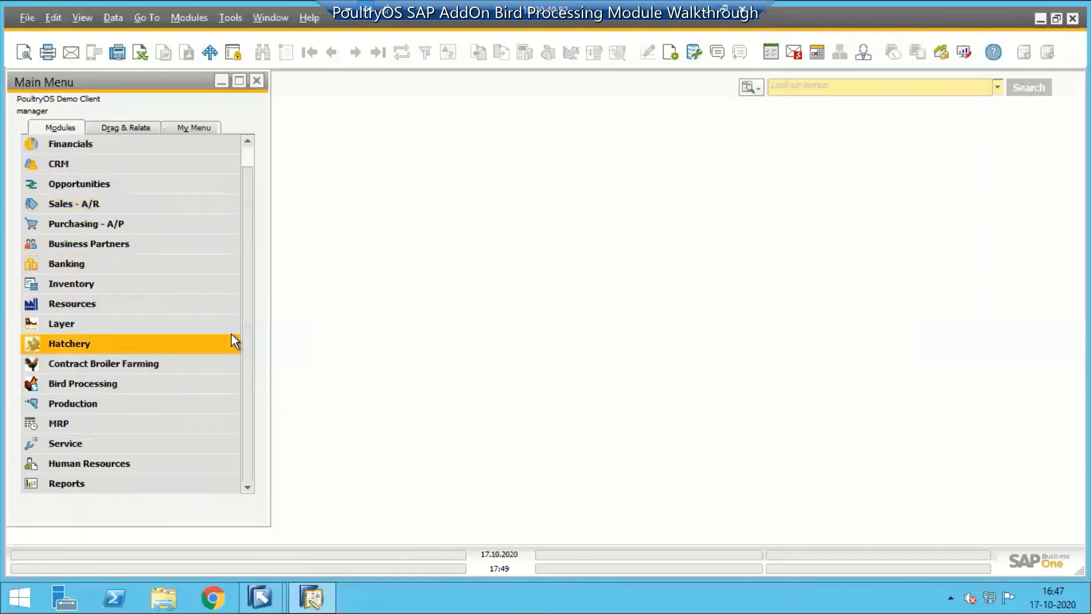